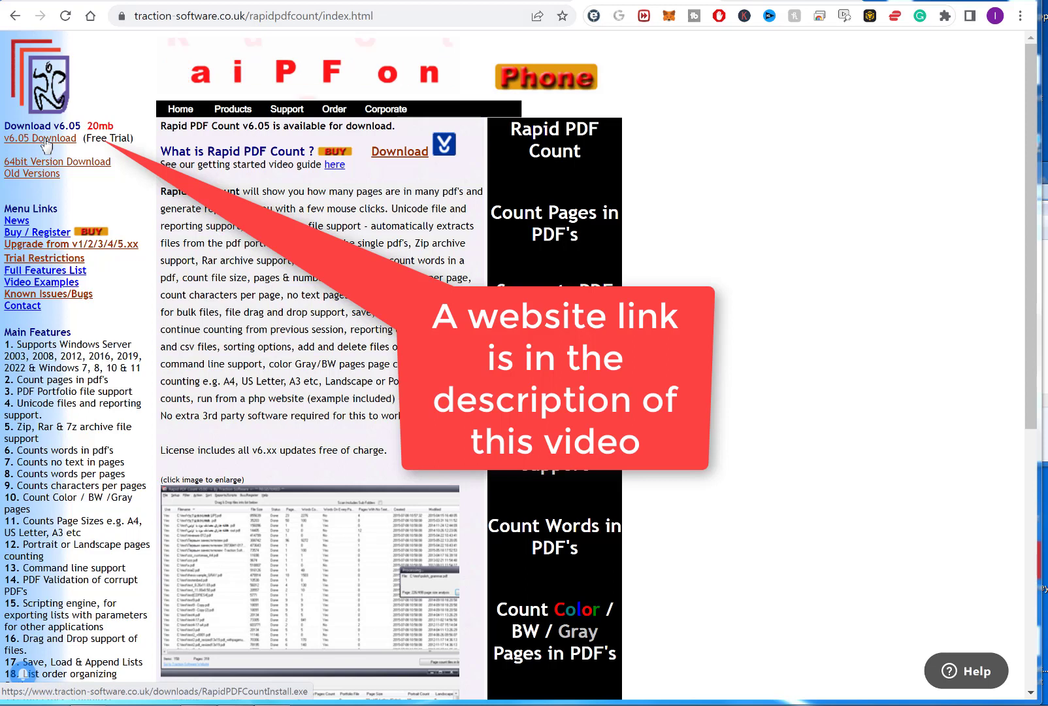
# Download the Rapid PDF Count v6.05 installer (RapidPDFCountInstall.exe) from the Traction Software page.
pyautogui.click(43, 138)
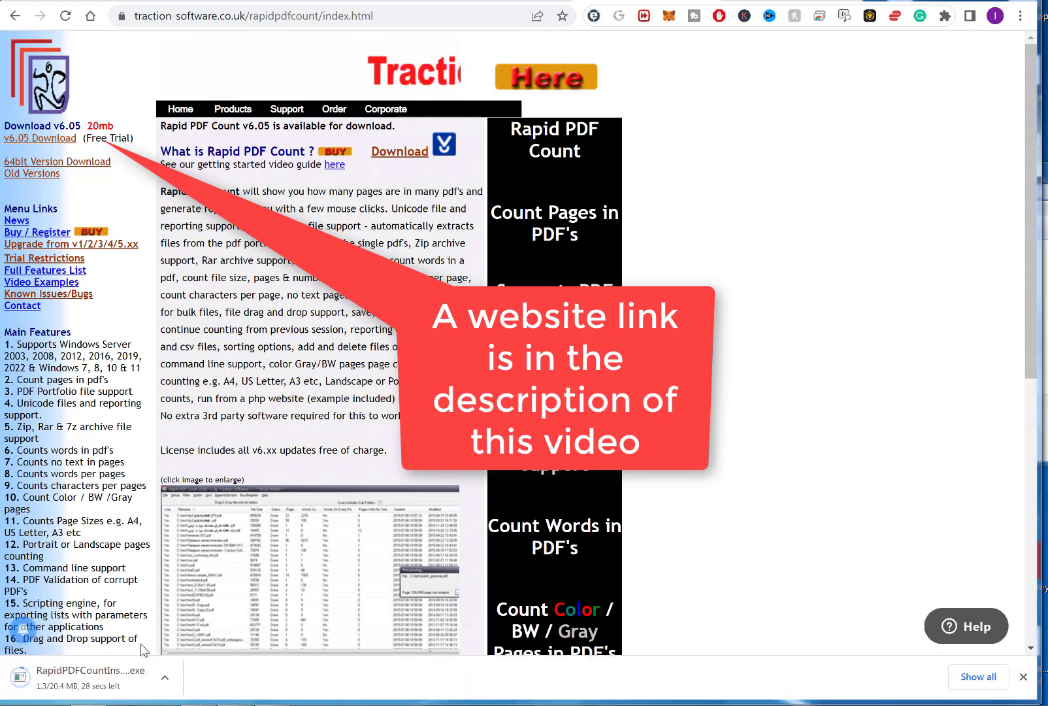
# Run RapidPDFCountInstall.exe, choose Modify, pass the registration page and finish setup.
pyautogui.click(93, 681)
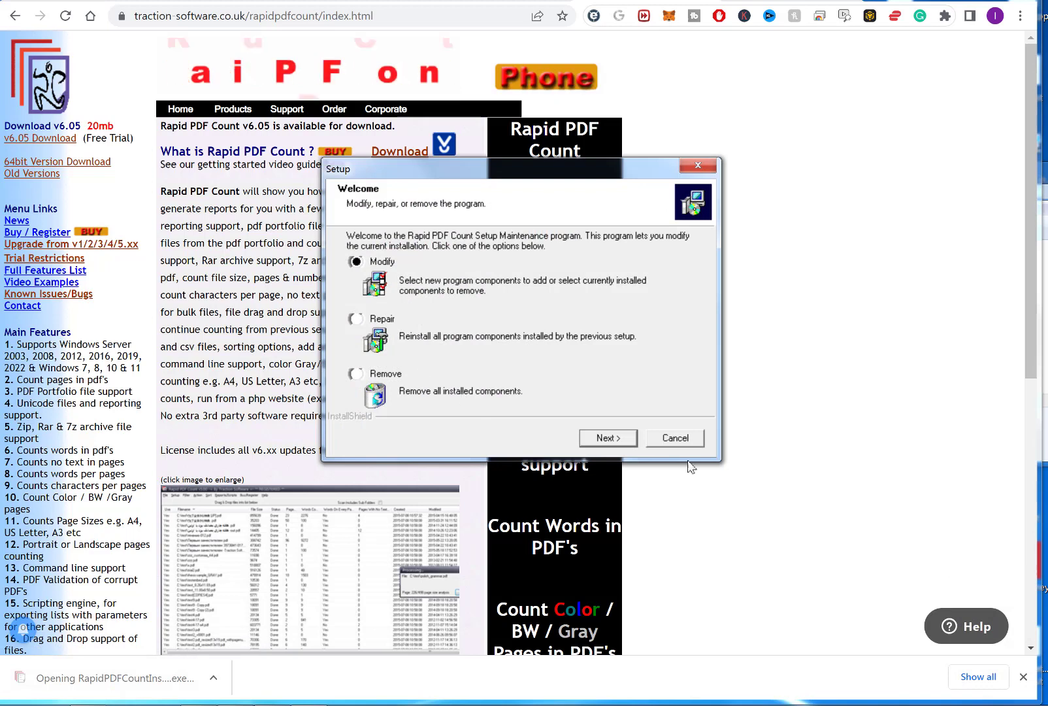
pyautogui.click(382, 319)
pyautogui.click(608, 438)
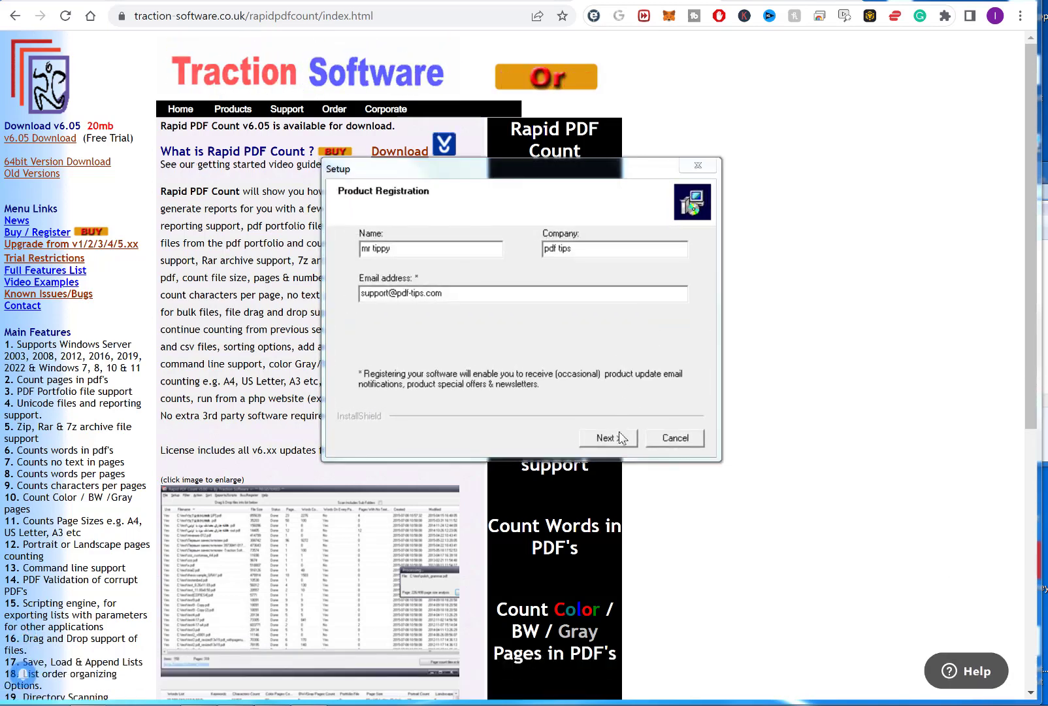
pyautogui.click(397, 250)
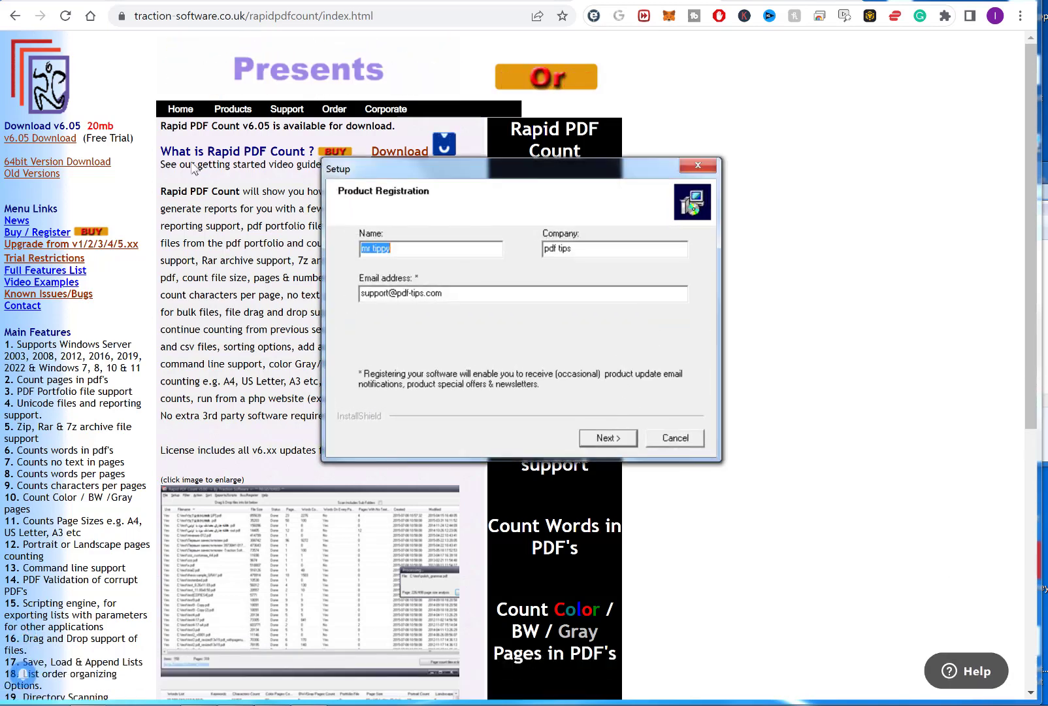
pyautogui.click(608, 438)
pyautogui.click(610, 438)
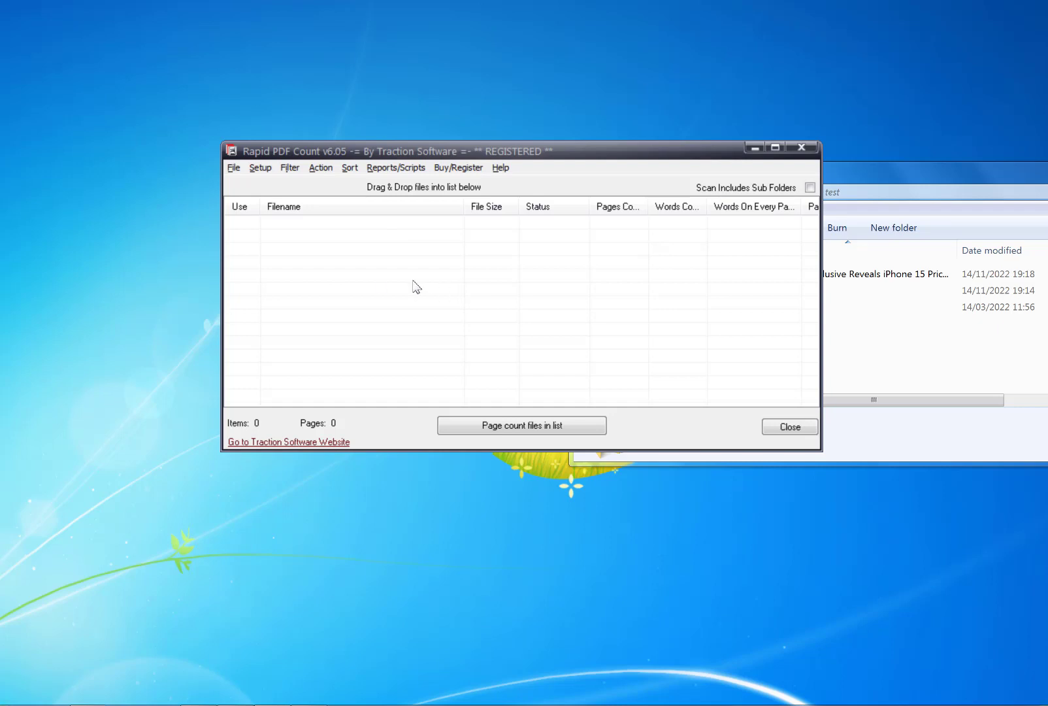
# Drag the three PDFs from C:\test into the list and count them: 5, 1 and 12 pages.
pyautogui.click(835, 352)
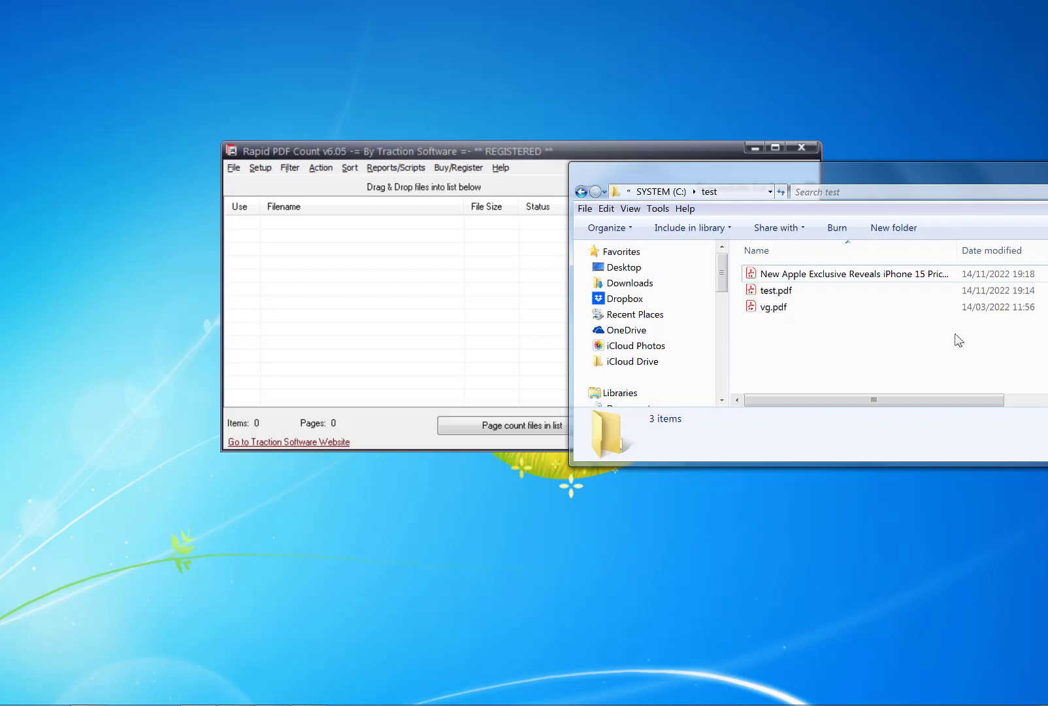
pyautogui.click(234, 169)
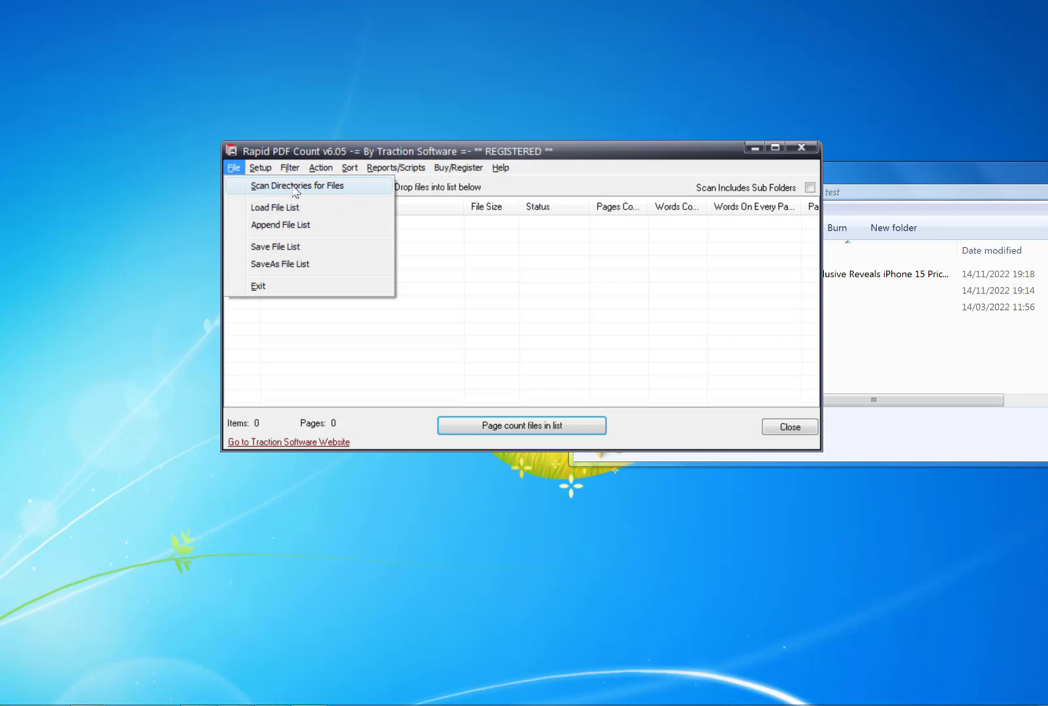
pyautogui.click(778, 274)
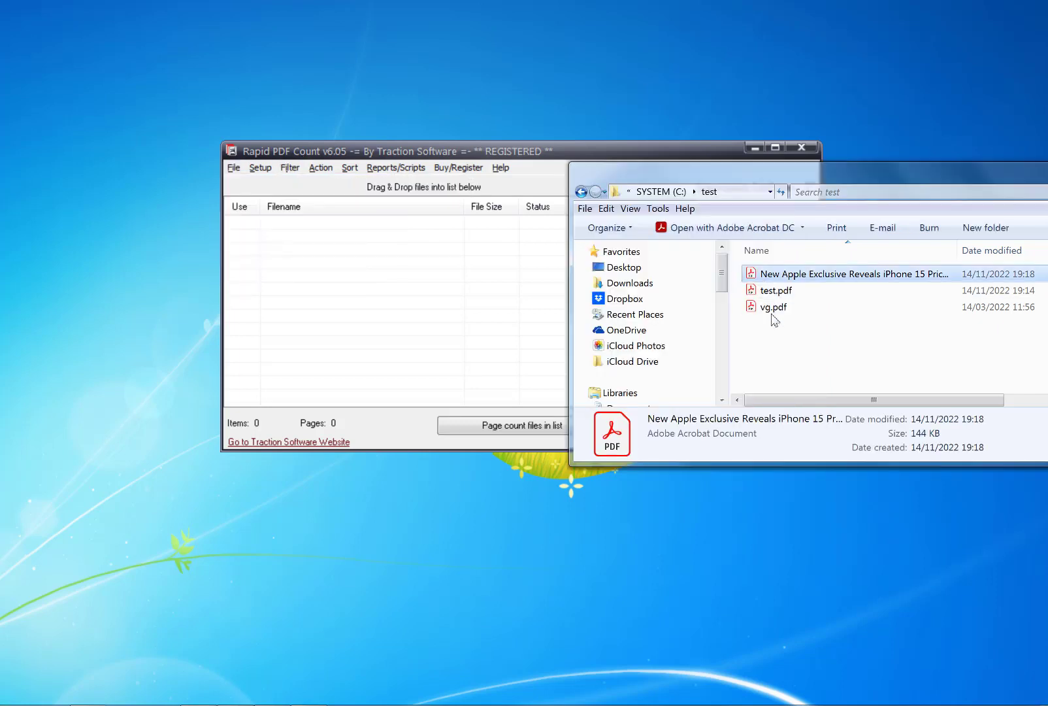
pyautogui.keyDown('shift'); pyautogui.click(775, 307); pyautogui.keyUp('shift')
pyautogui.moveTo(777, 278); pyautogui.dragTo(464, 295)
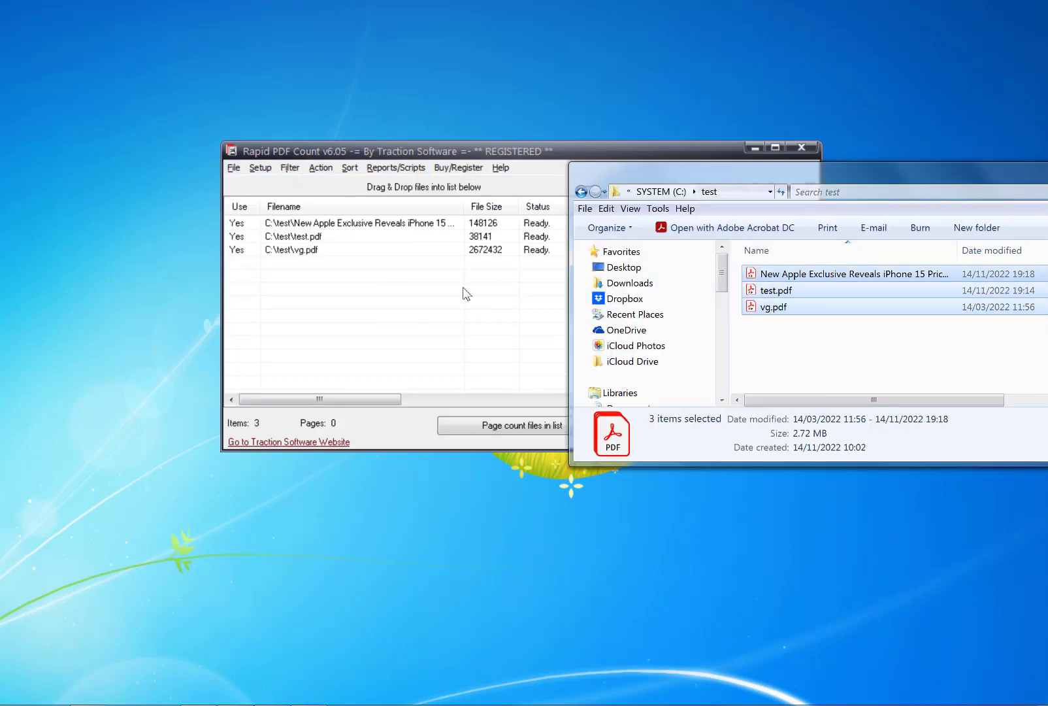
pyautogui.click(465, 294)
pyautogui.click(548, 426)
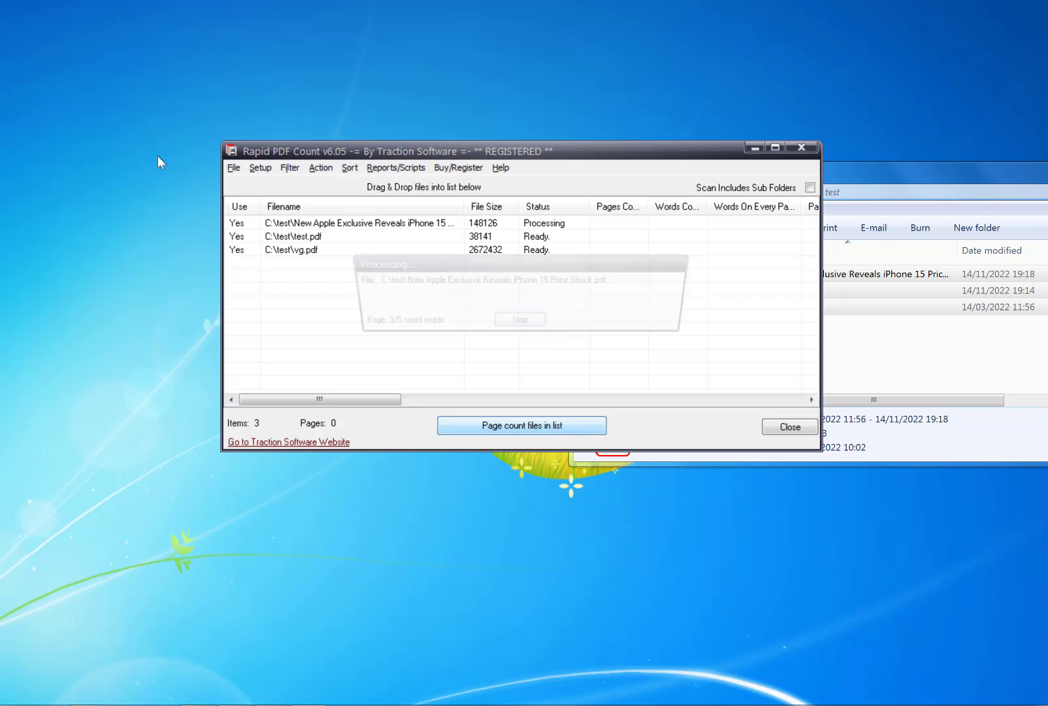
pyautogui.click(546, 338)
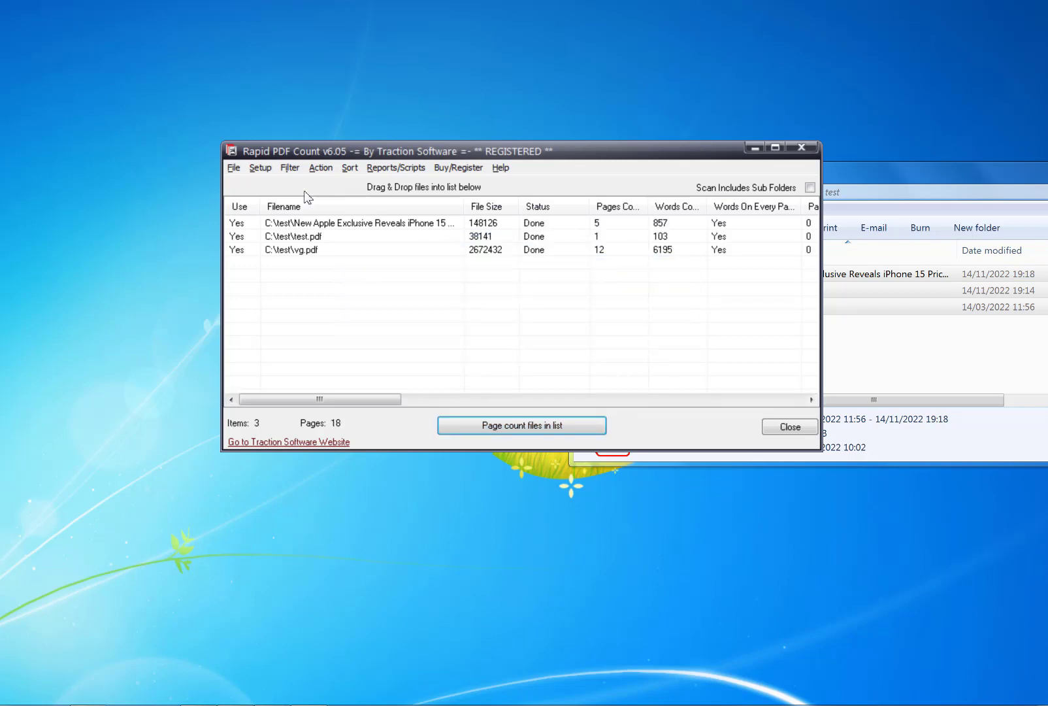
# In Setup > Options, set the Generate Color Pages folder to C:\test and save.
pyautogui.click(260, 167)
pyautogui.press('Down')
pyautogui.press('Return')
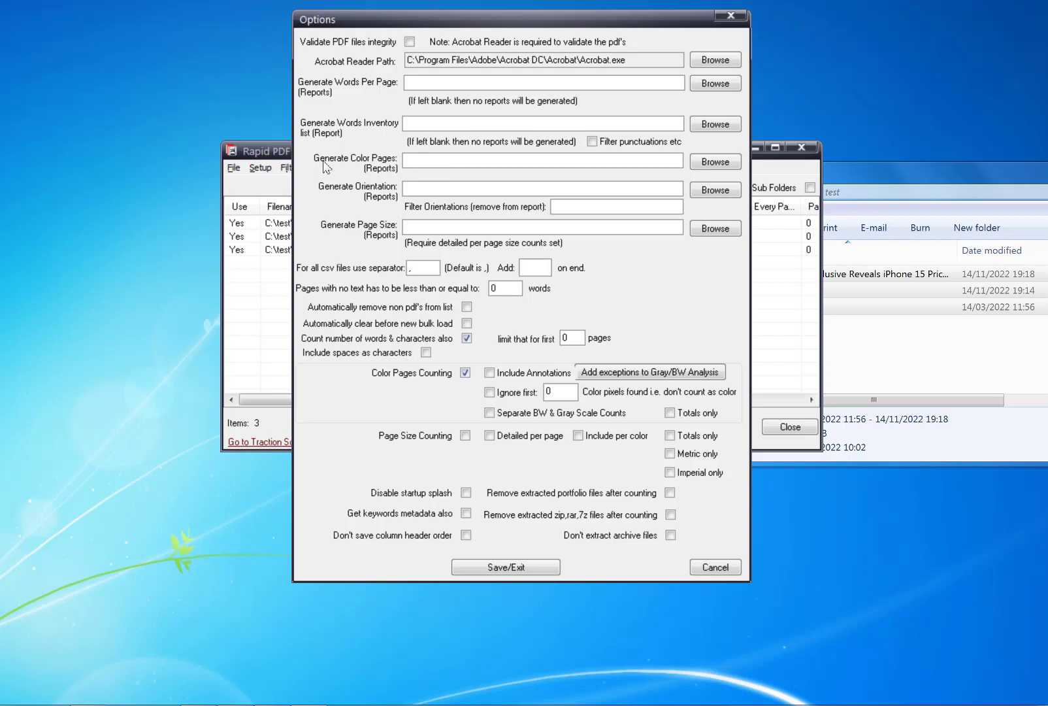
pyautogui.click(869, 175)
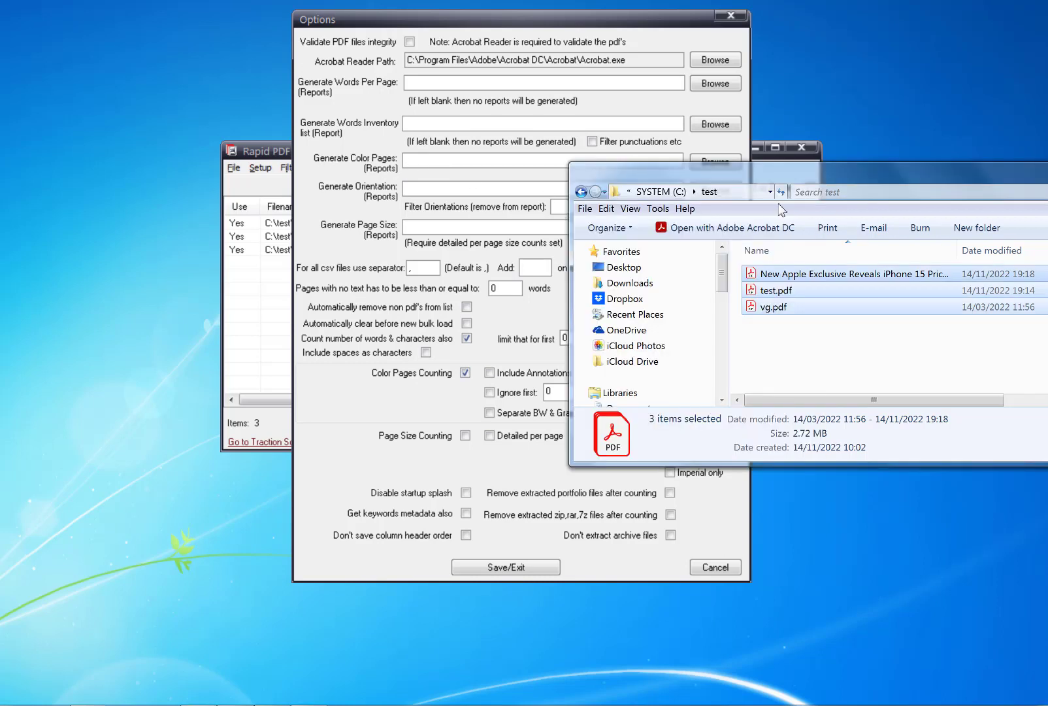
pyautogui.click(719, 192)
pyautogui.hotkey('ctrl', 'c')
pyautogui.click(433, 163)
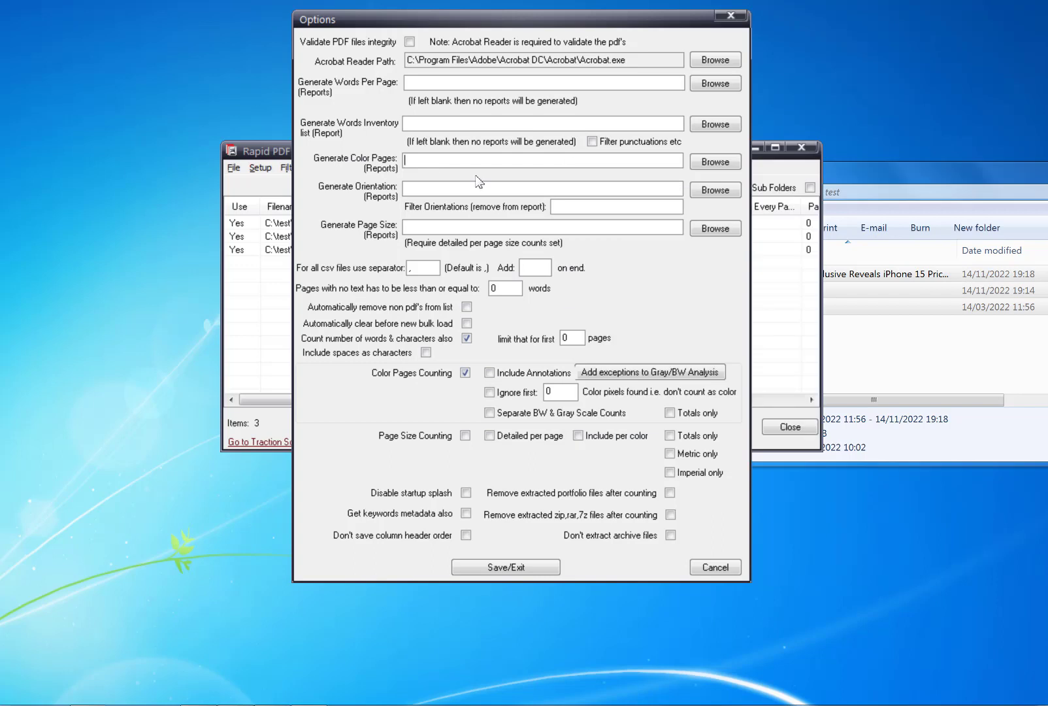
pyautogui.hotkey('ctrl', 'v')
pyautogui.click(519, 568)
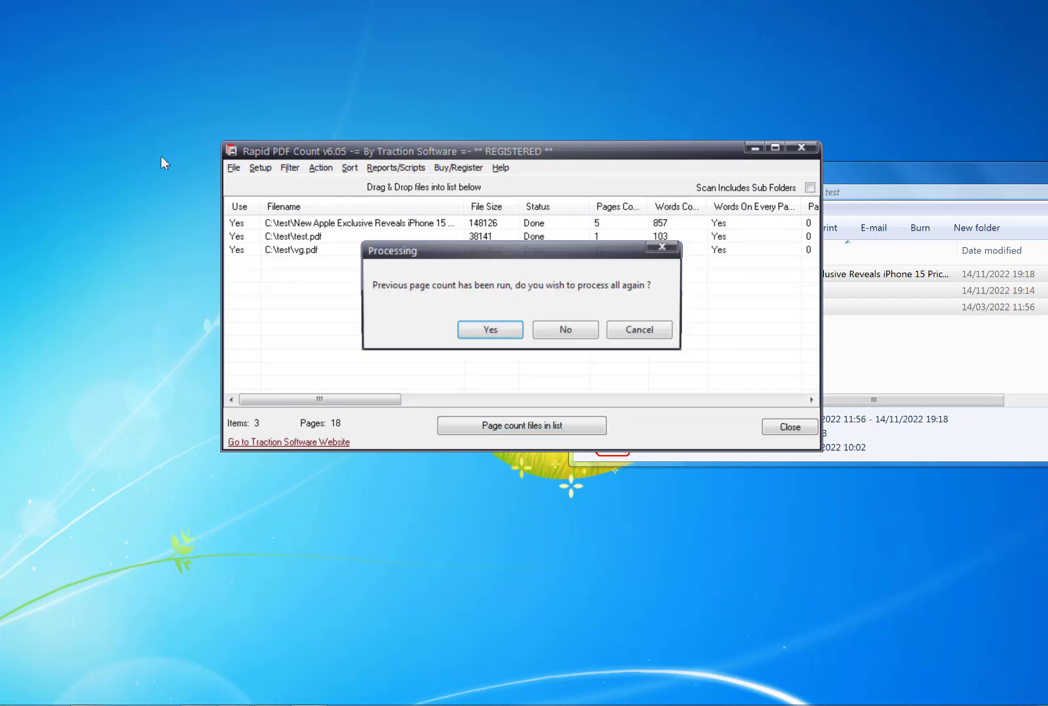
# Reprocess all three PDFs and scroll to Color Pages Count, showing 4, 0 and 7.
pyautogui.press('Return')
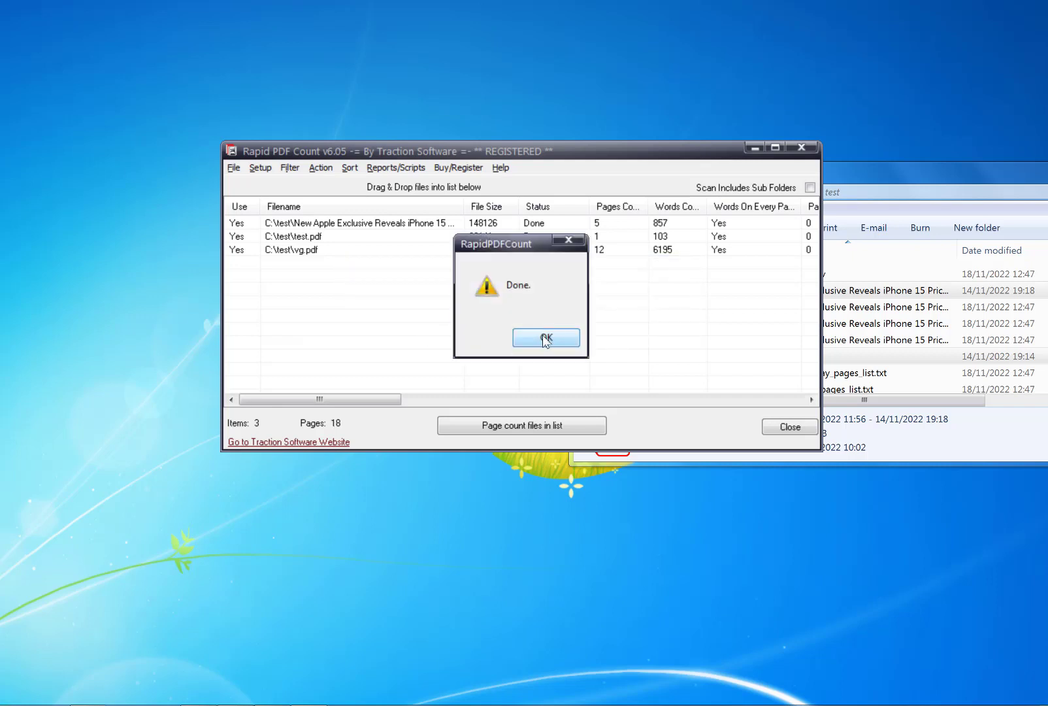
pyautogui.click(546, 339)
pyautogui.moveTo(366, 398); pyautogui.dragTo(693, 406)
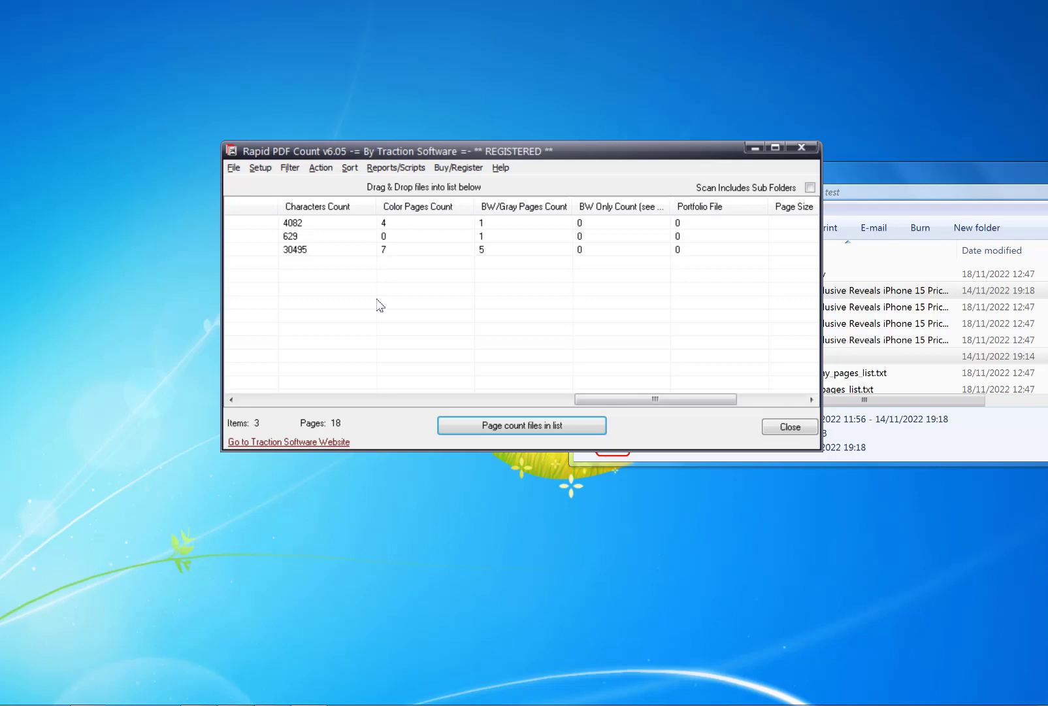
pyautogui.click(403, 237)
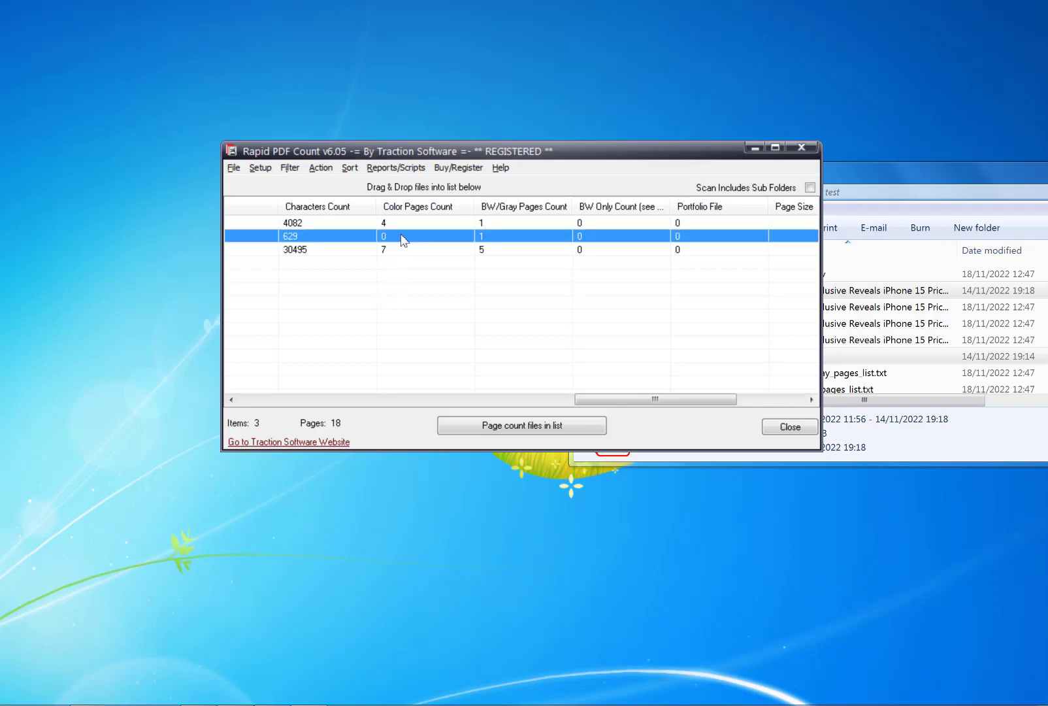
pyautogui.rightClick(402, 236)
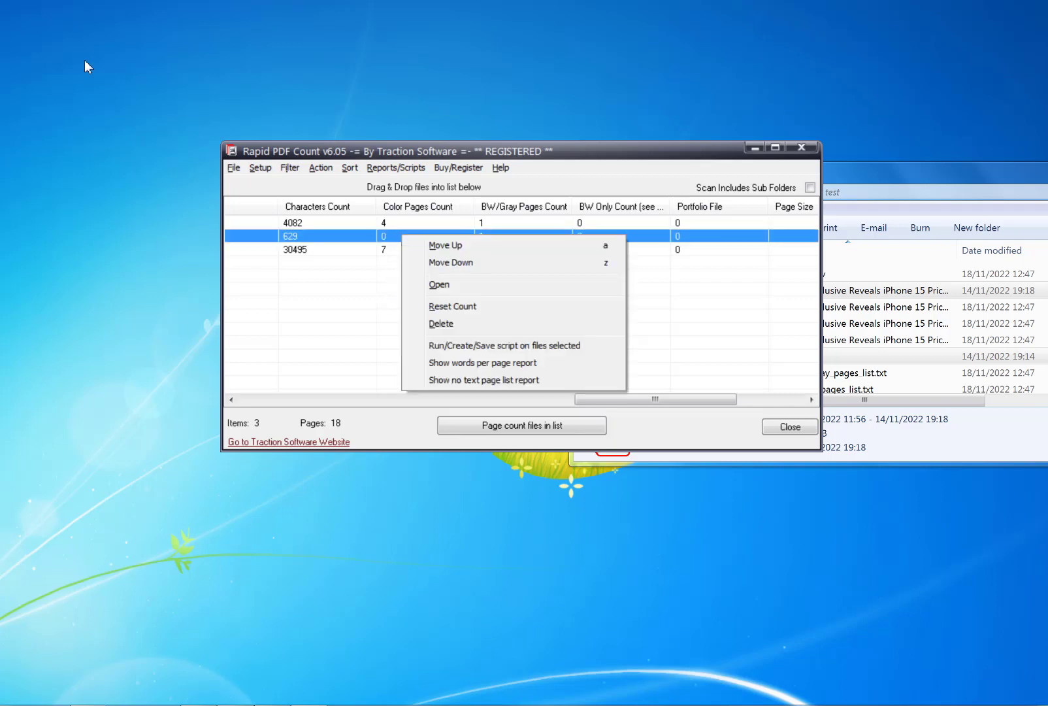
pyautogui.click(458, 284)
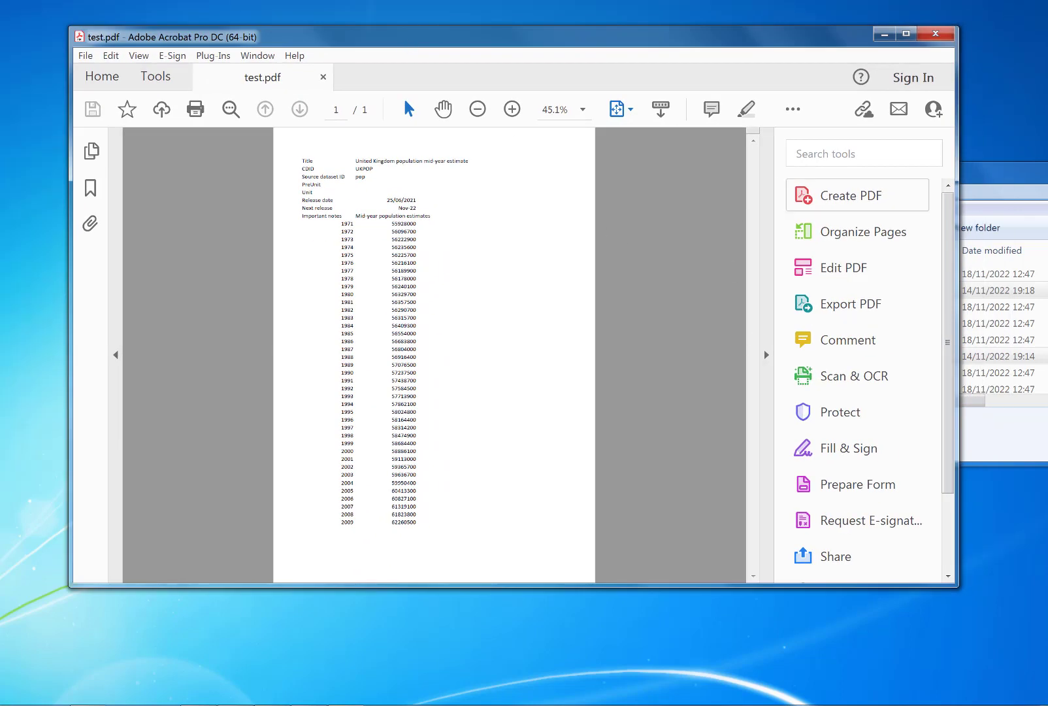
pyautogui.click(936, 34)
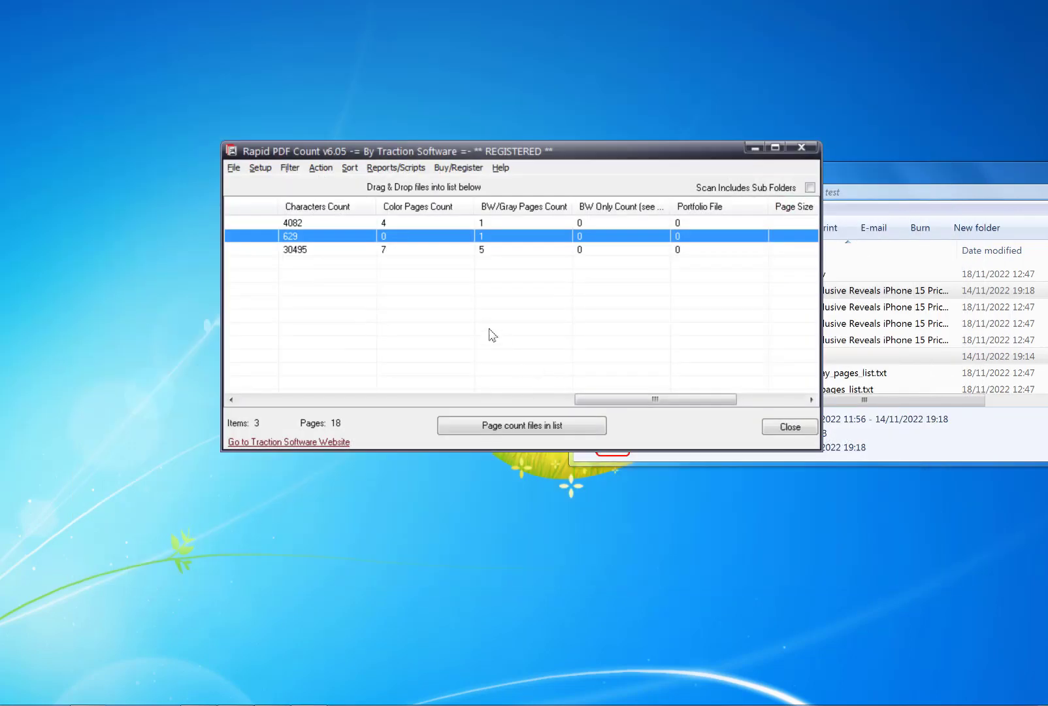
pyautogui.moveTo(536, 399); pyautogui.dragTo(774, 410)
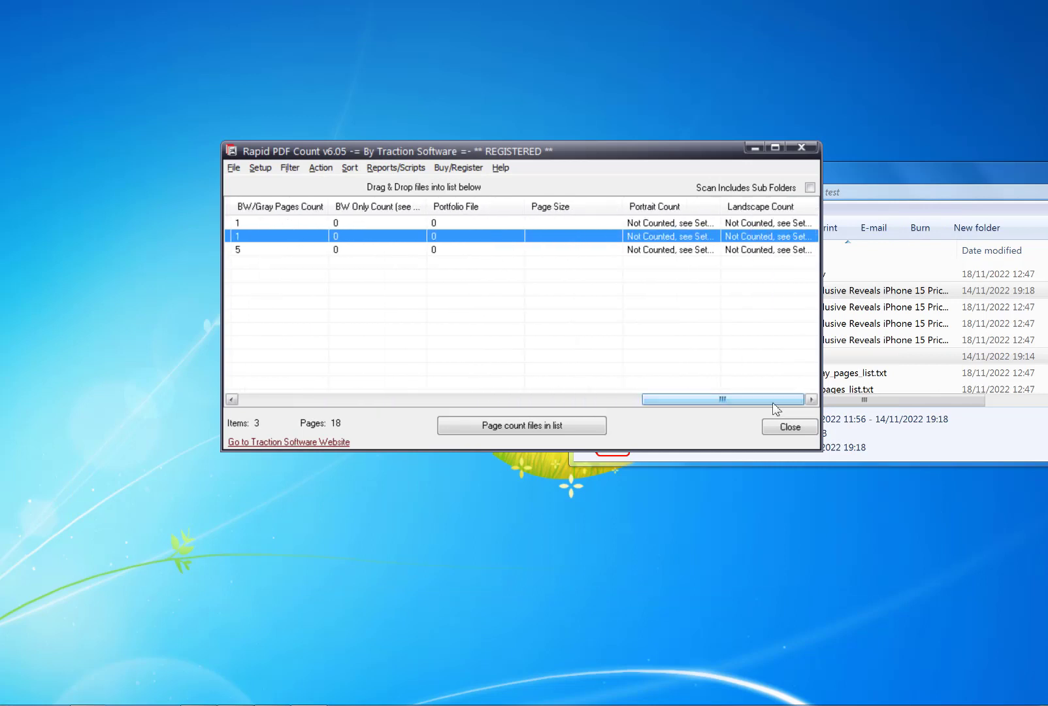
pyautogui.moveTo(683, 410); pyautogui.dragTo(608, 402)
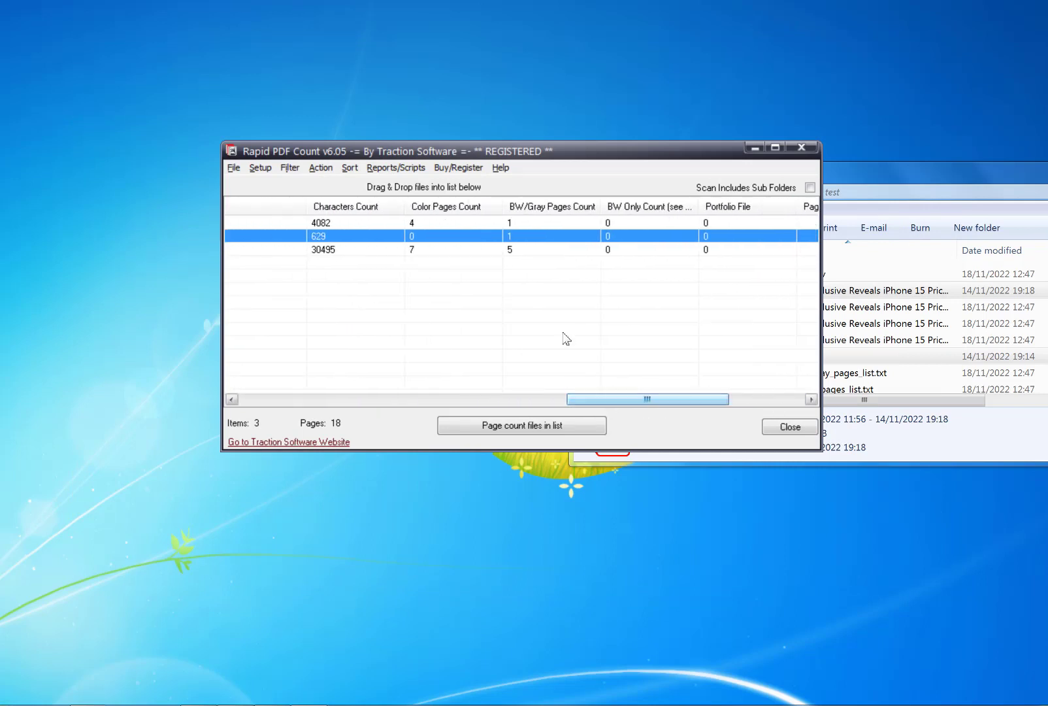
pyautogui.click(431, 250)
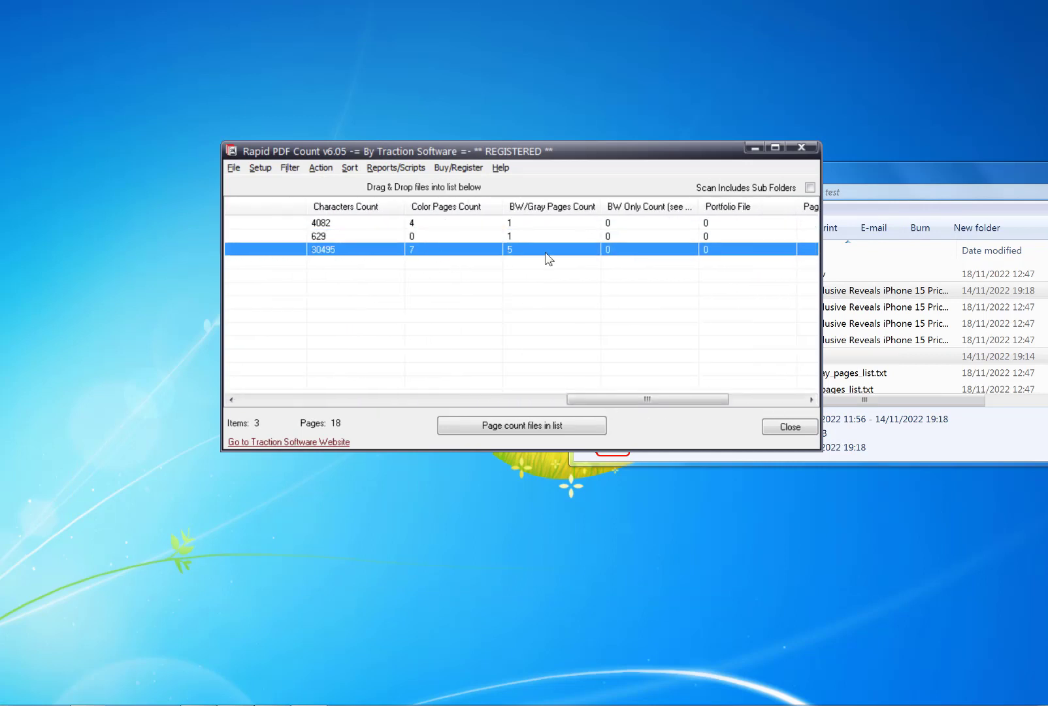
pyautogui.rightClick(416, 255)
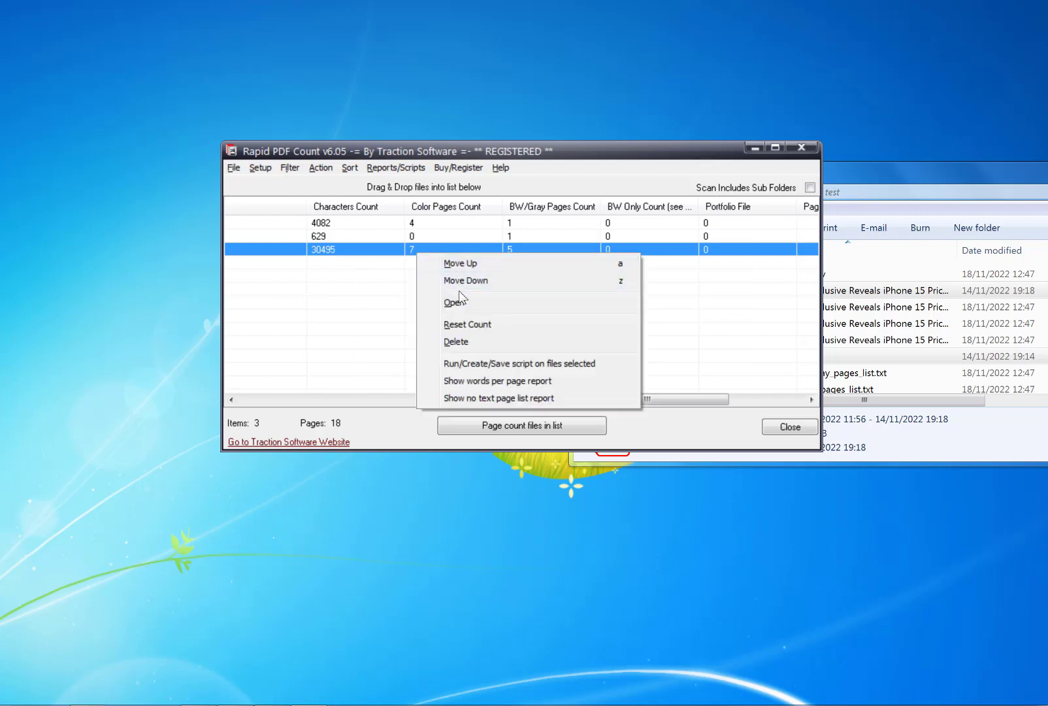
pyautogui.press('Return')
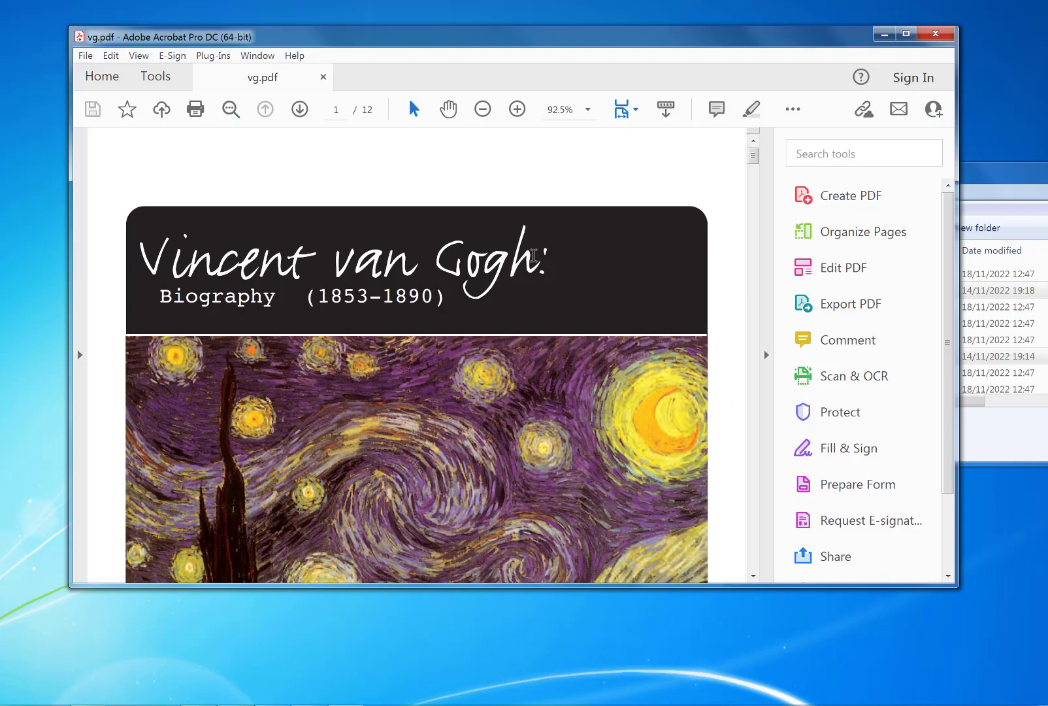
pyautogui.click(299, 112)
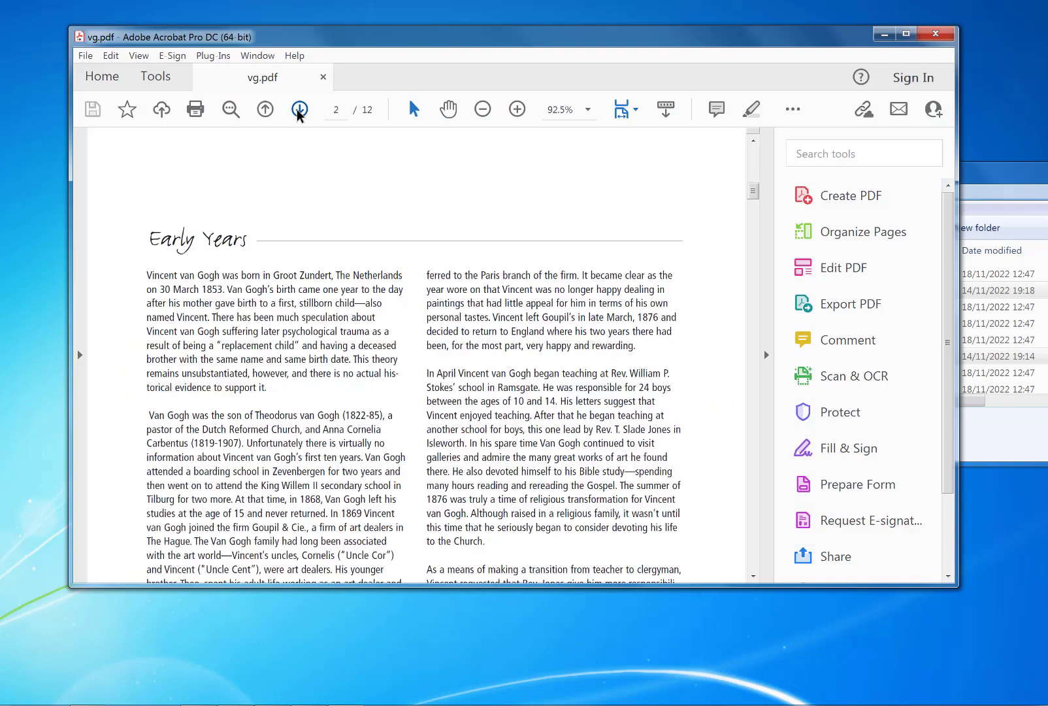
pyautogui.click(299, 111)
pyautogui.click(299, 111)
pyautogui.click(299, 111)
pyautogui.click(300, 111)
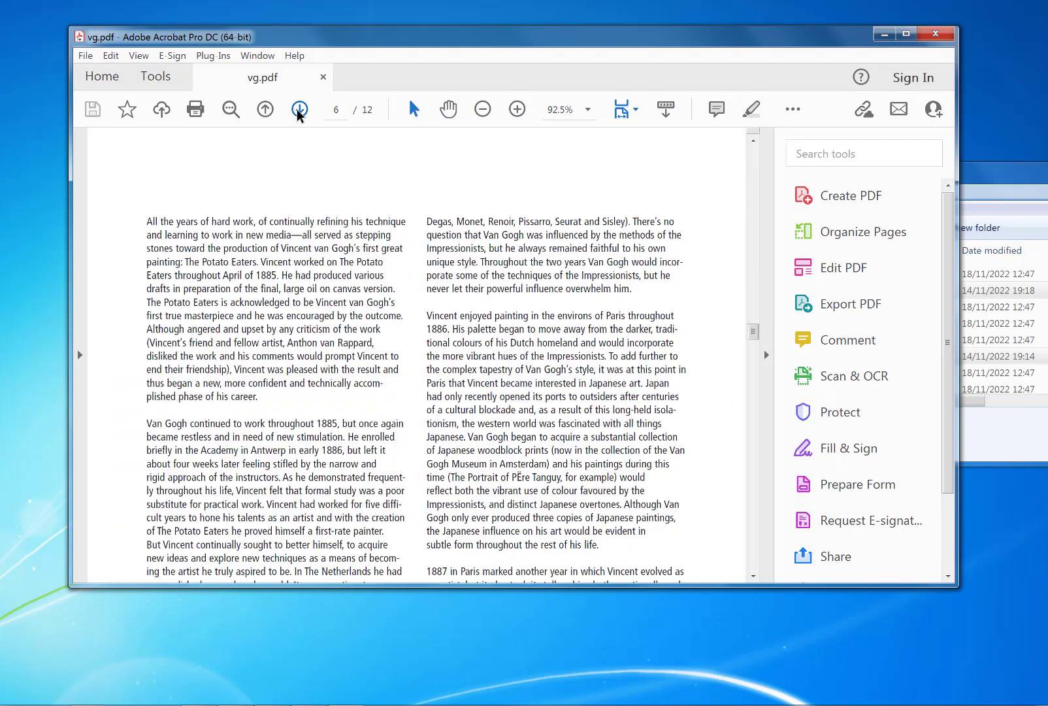
pyautogui.click(298, 112)
pyautogui.click(298, 112)
pyautogui.click(299, 112)
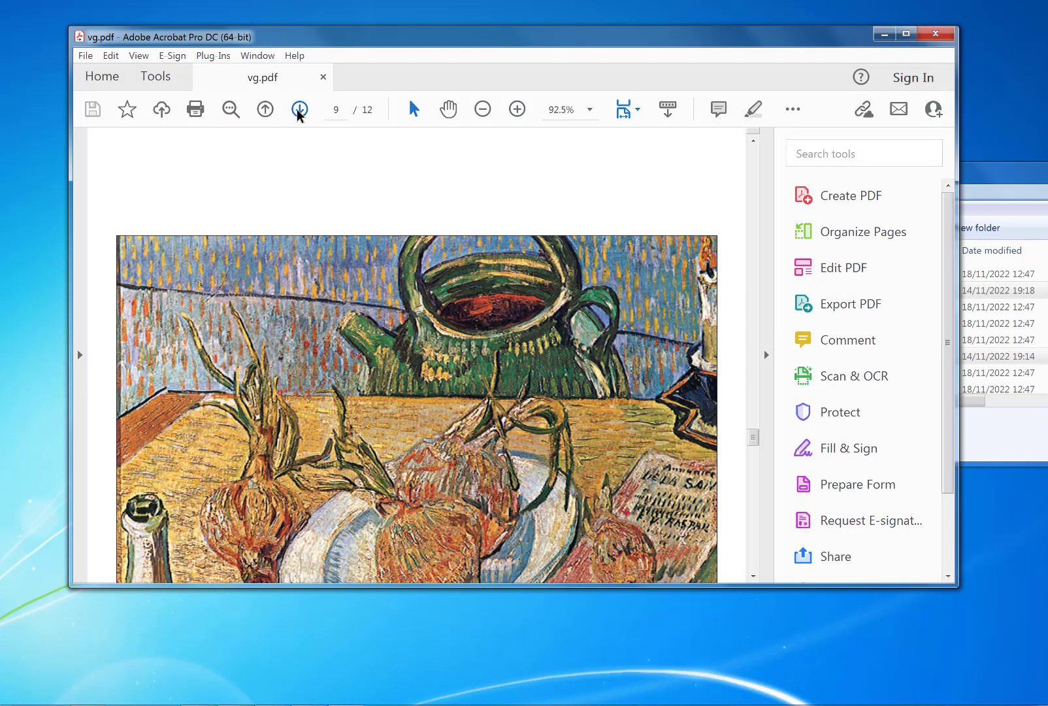
pyautogui.click(299, 111)
pyautogui.click(299, 112)
pyautogui.click(299, 111)
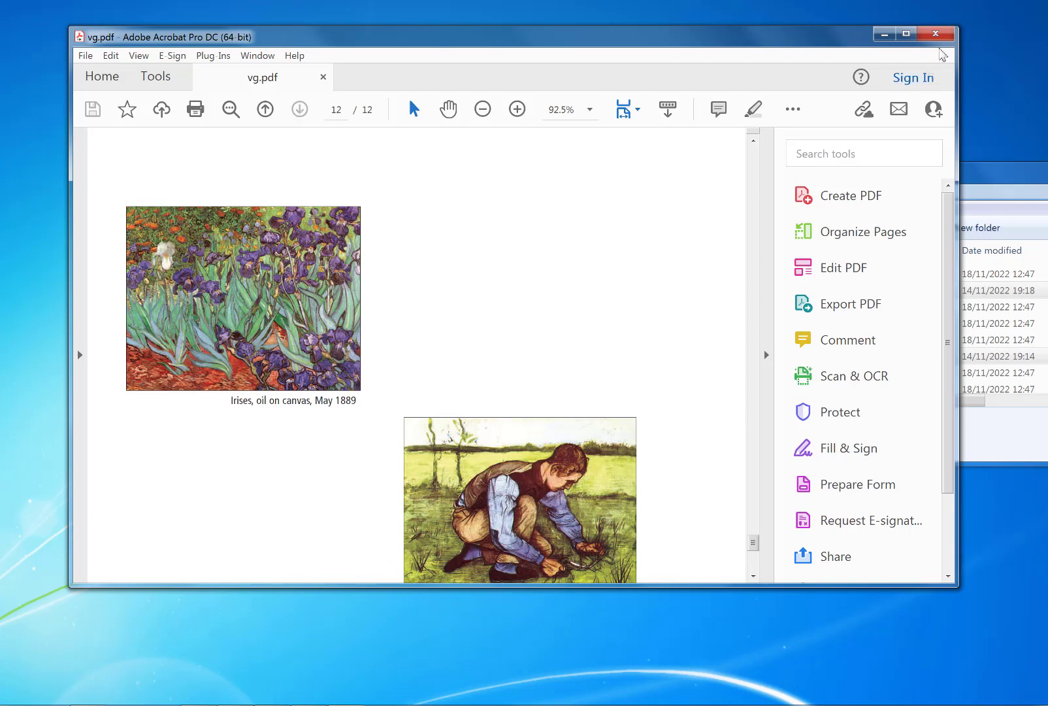
pyautogui.click(941, 34)
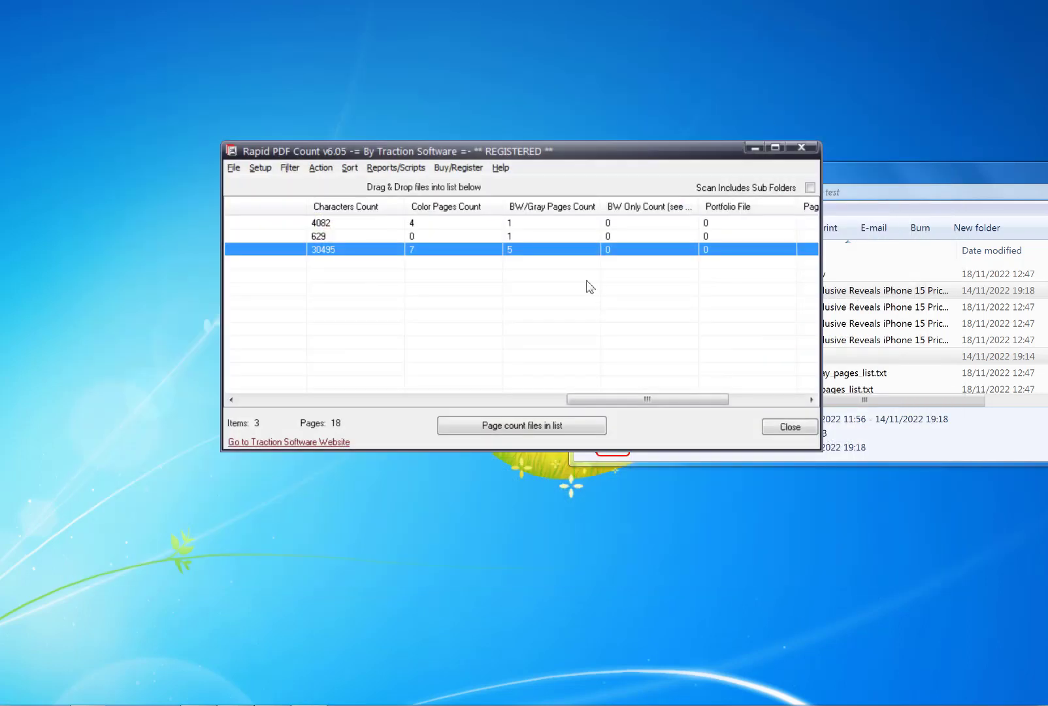
# Switch to the C:\test Explorer window and enlarge it to list all generated reports.
pyautogui.hotkey('alt', 'Tab')
pyautogui.moveTo(684, 162); pyautogui.dragTo(492, 109)
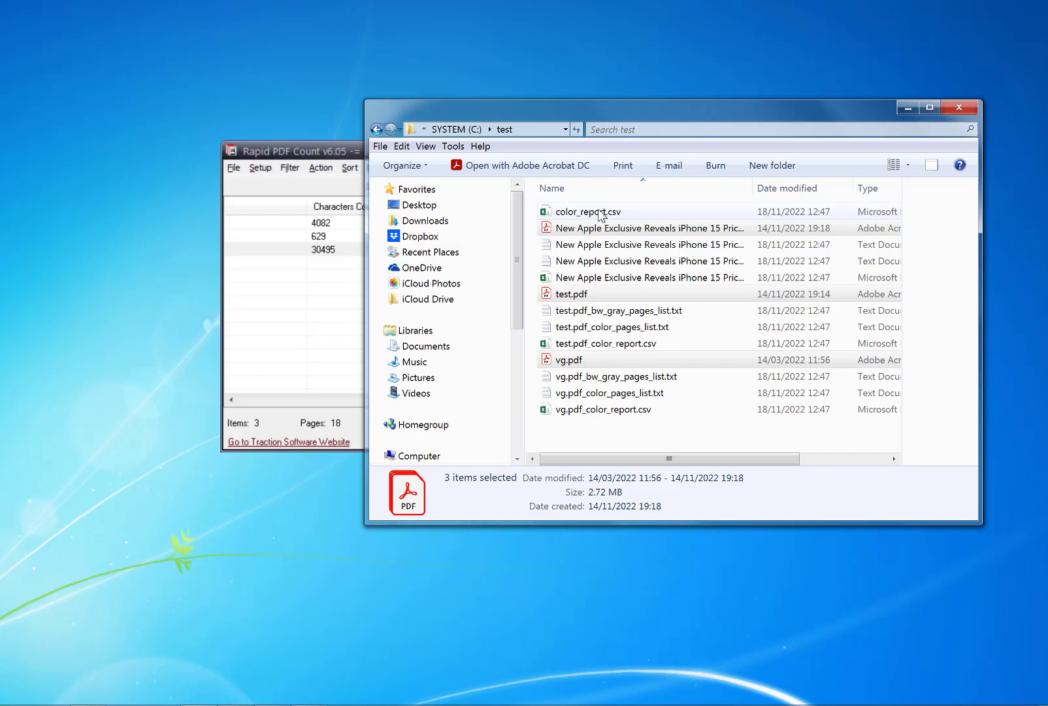
pyautogui.click(602, 412)
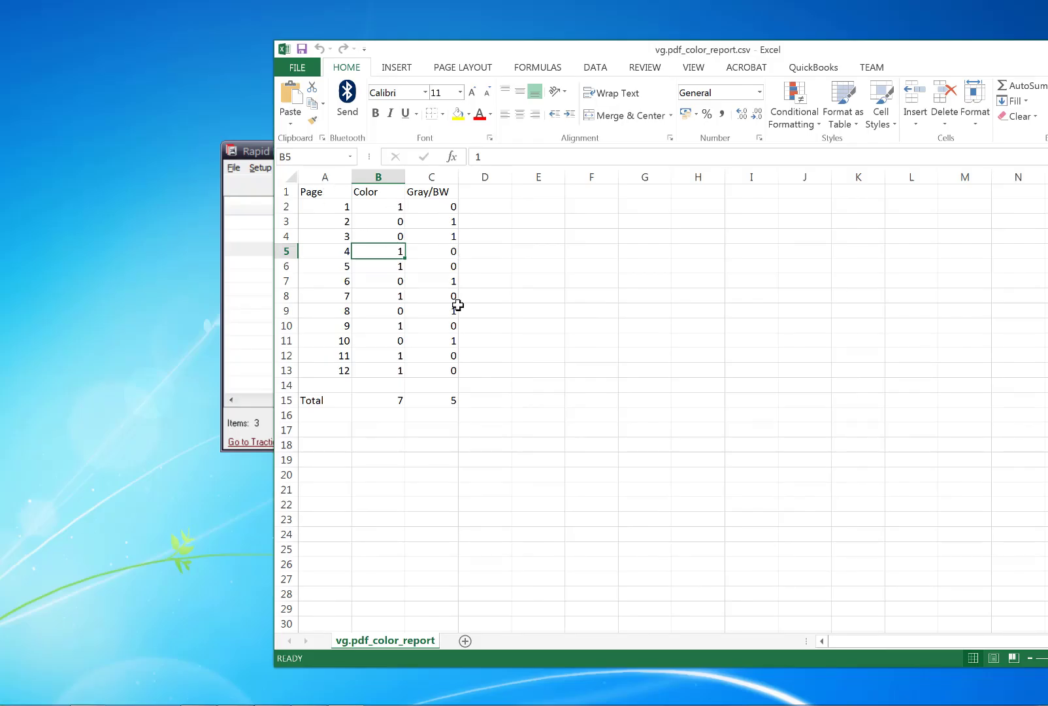
pyautogui.click(287, 370)
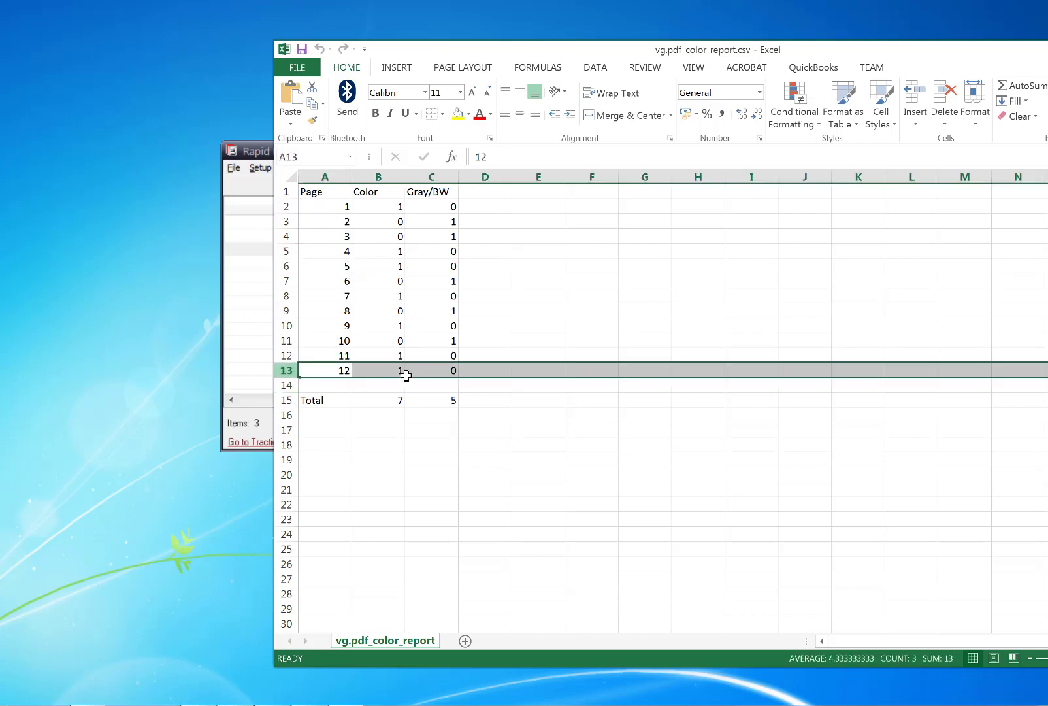
pyautogui.click(287, 354)
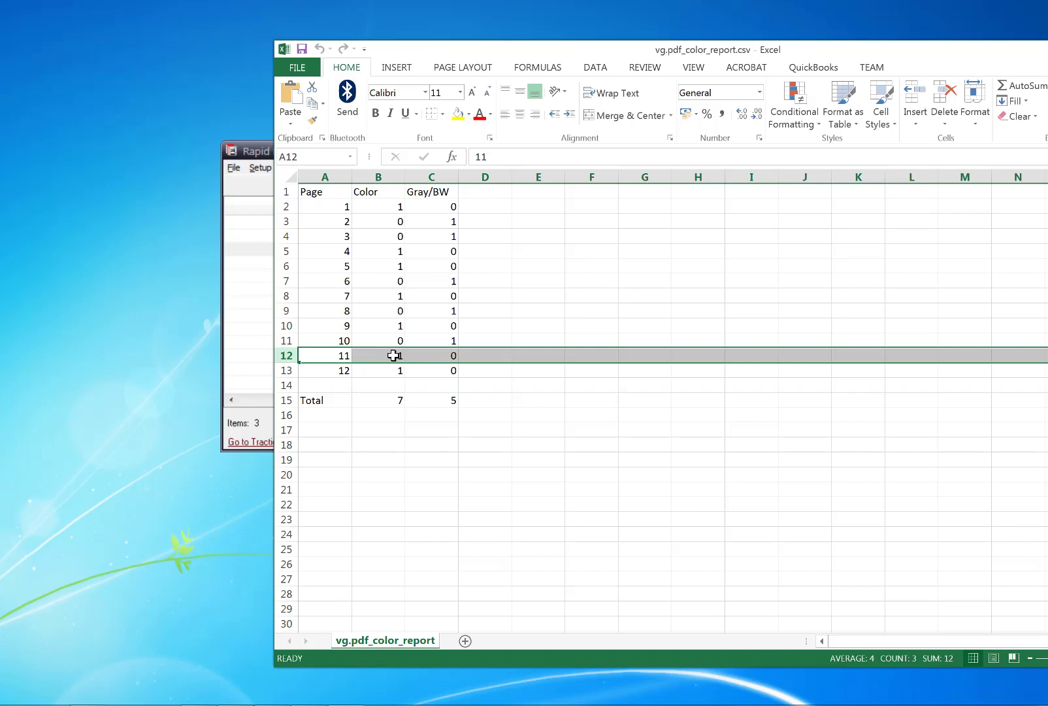
pyautogui.click(286, 341)
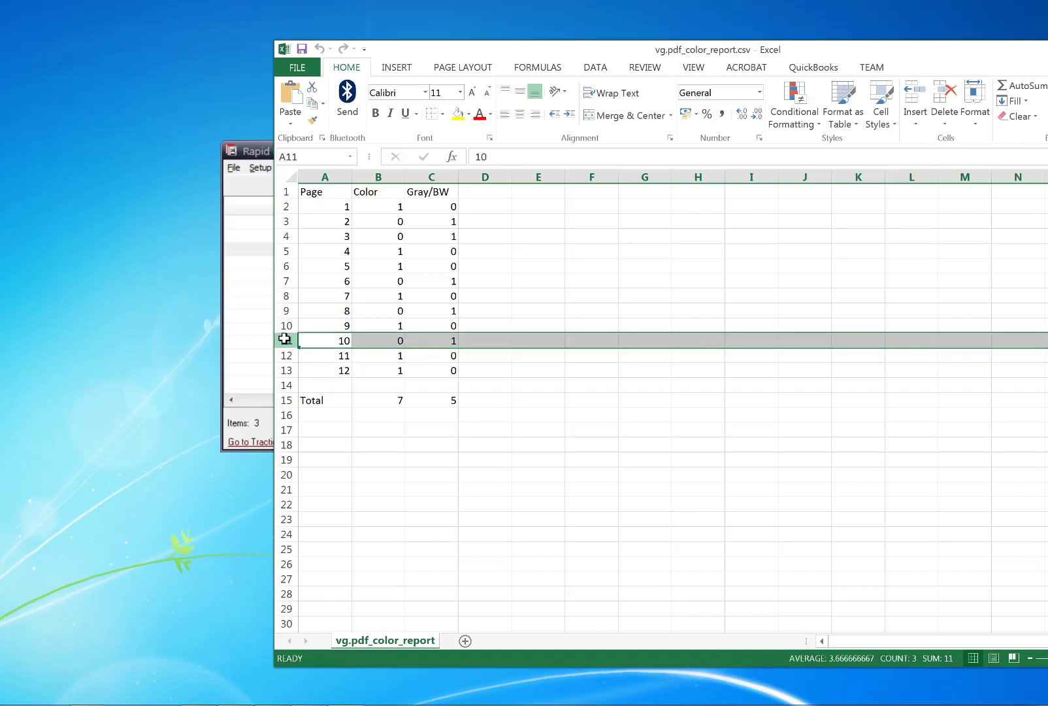
pyautogui.click(454, 341)
pyautogui.write('1')
pyautogui.press('Return')
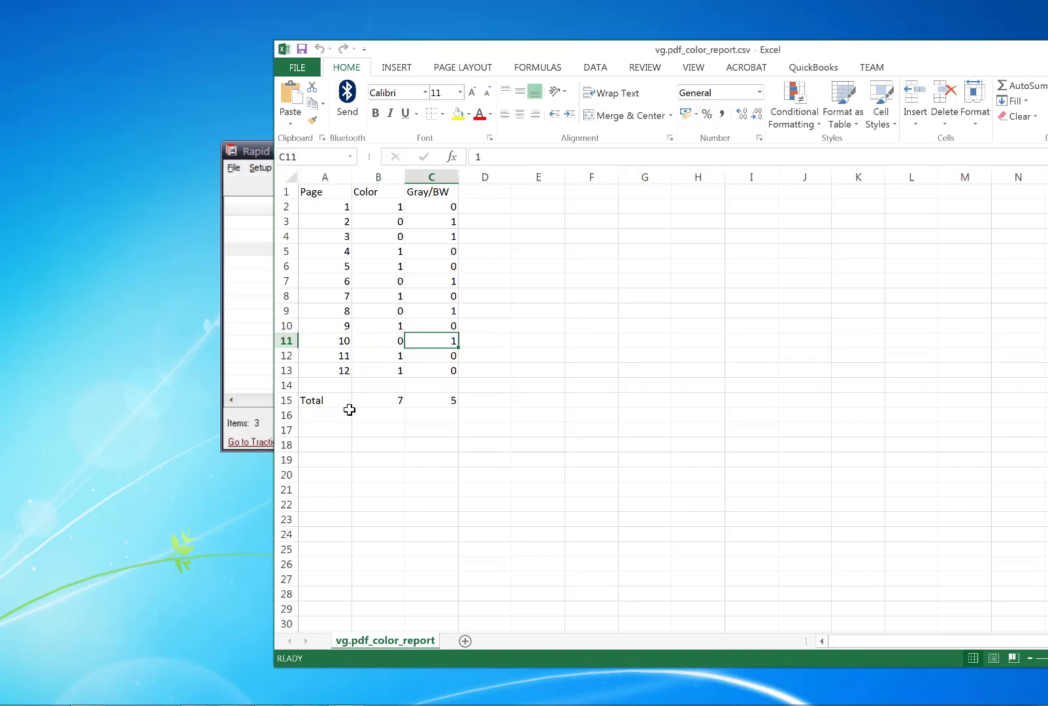
pyautogui.hotkey('alt', 'F4')
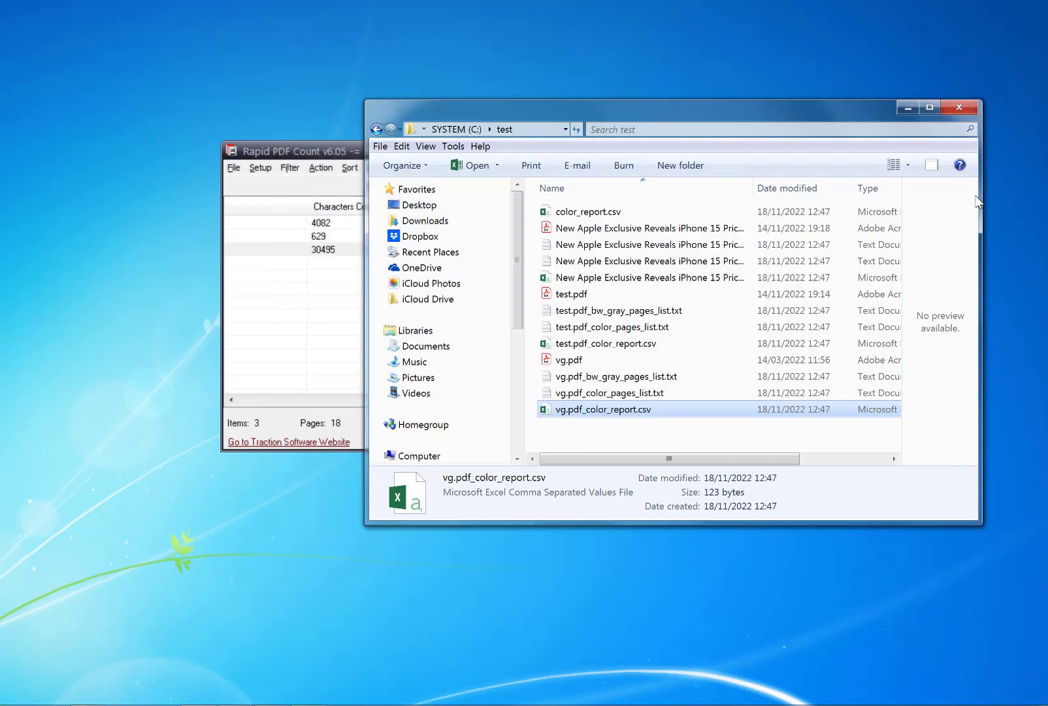
pyautogui.doubleClick(657, 379)
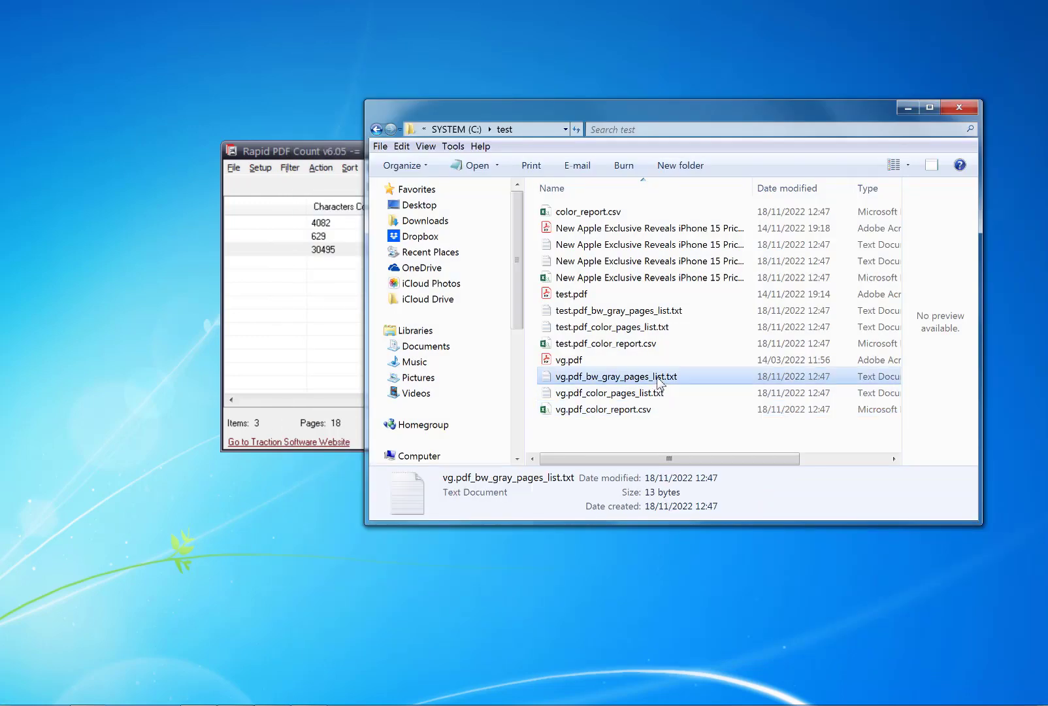
pyautogui.moveTo(466, 205); pyautogui.dragTo(647, 415)
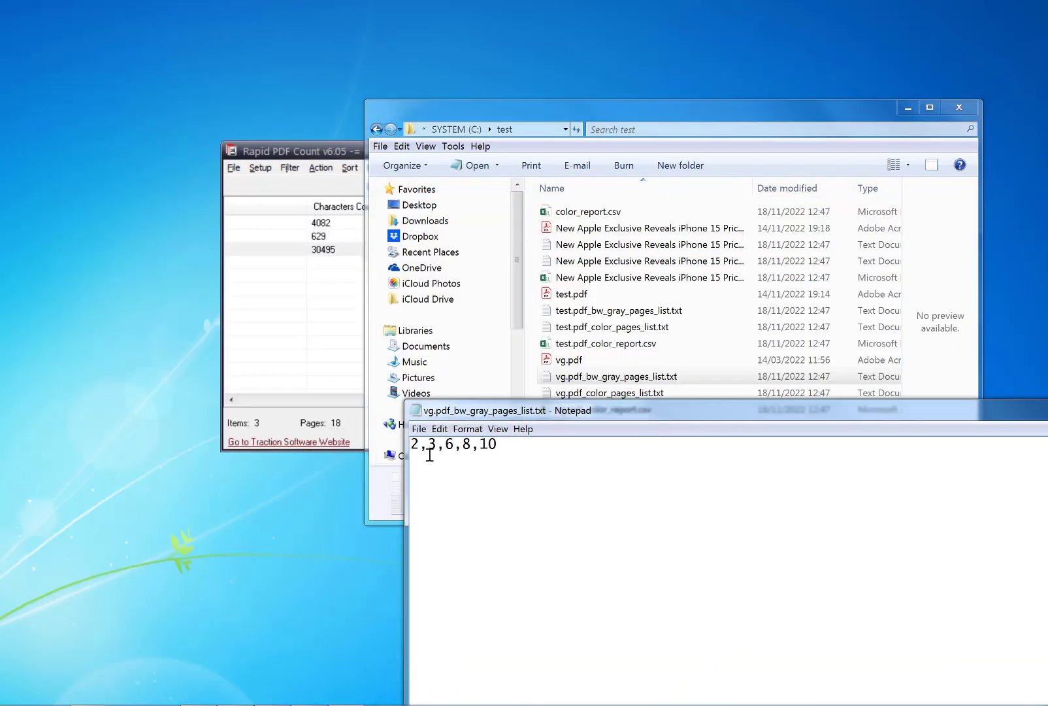
pyautogui.moveTo(412, 445); pyautogui.dragTo(521, 447)
pyautogui.click(521, 447)
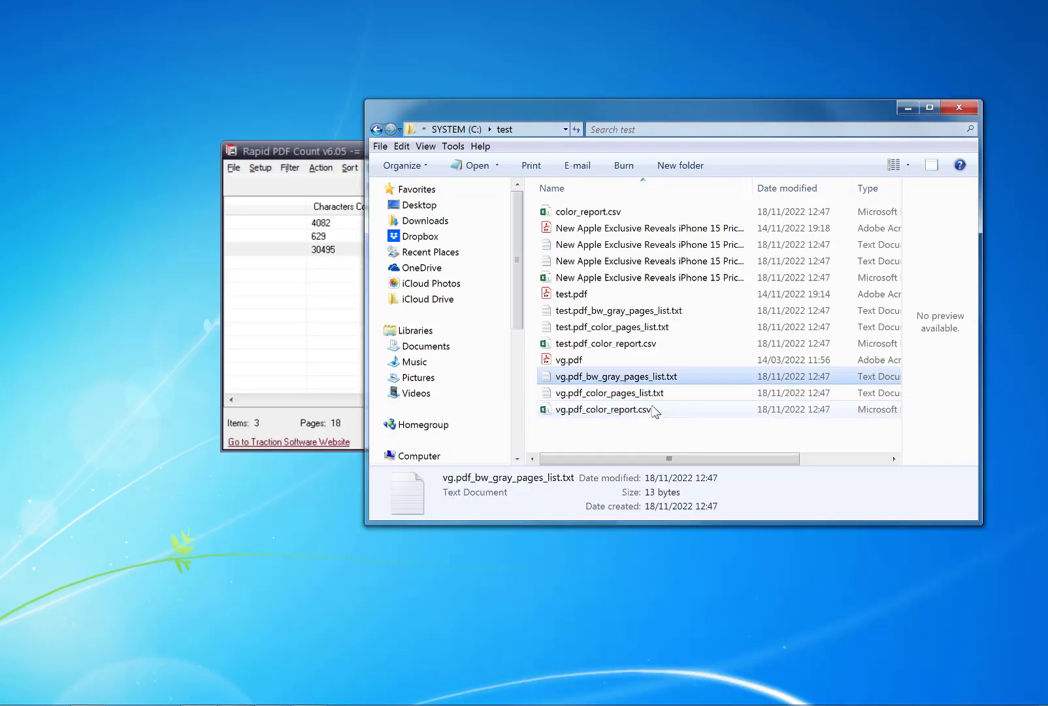
pyautogui.doubleClick(646, 394)
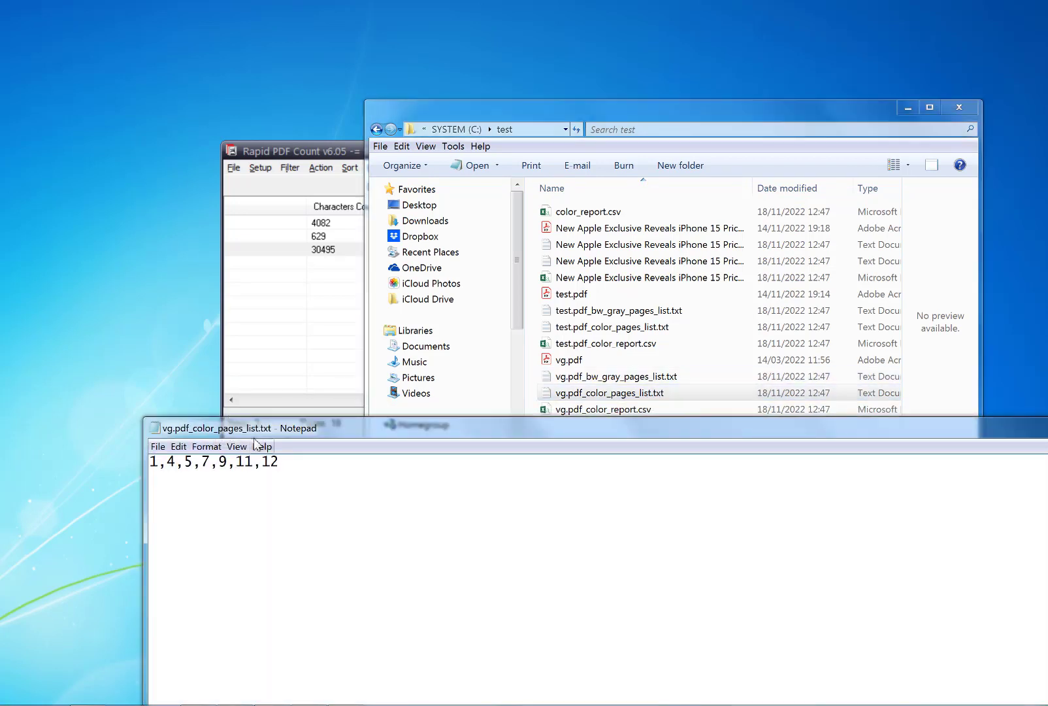
pyautogui.moveTo(259, 429); pyautogui.dragTo(535, 401)
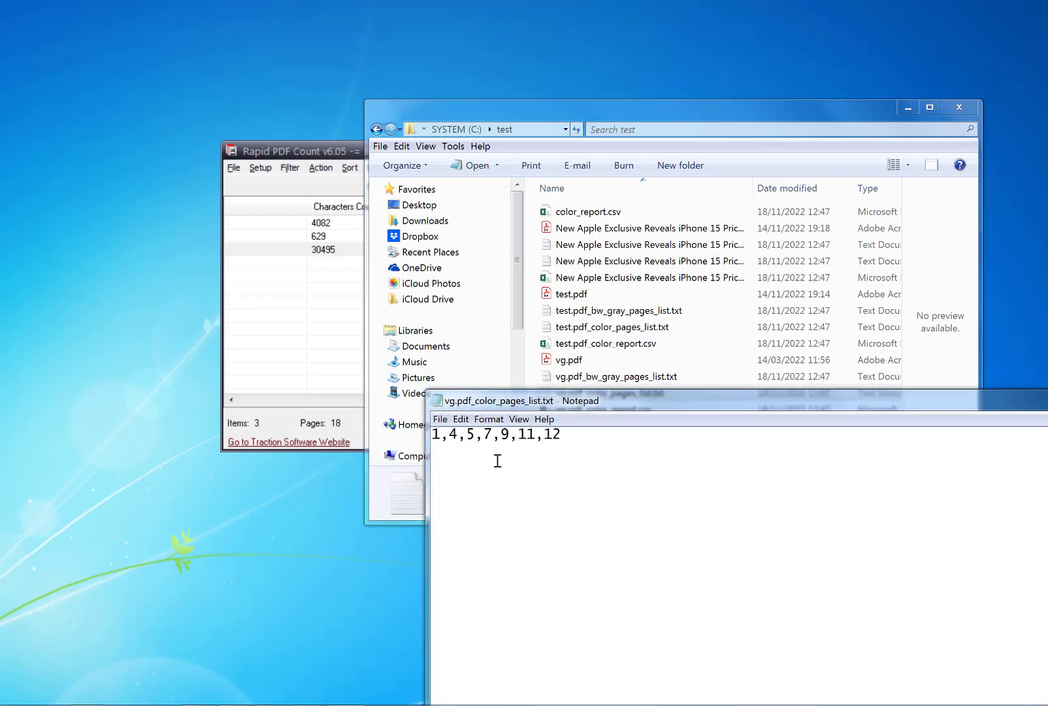
pyautogui.moveTo(587, 436); pyautogui.dragTo(425, 438)
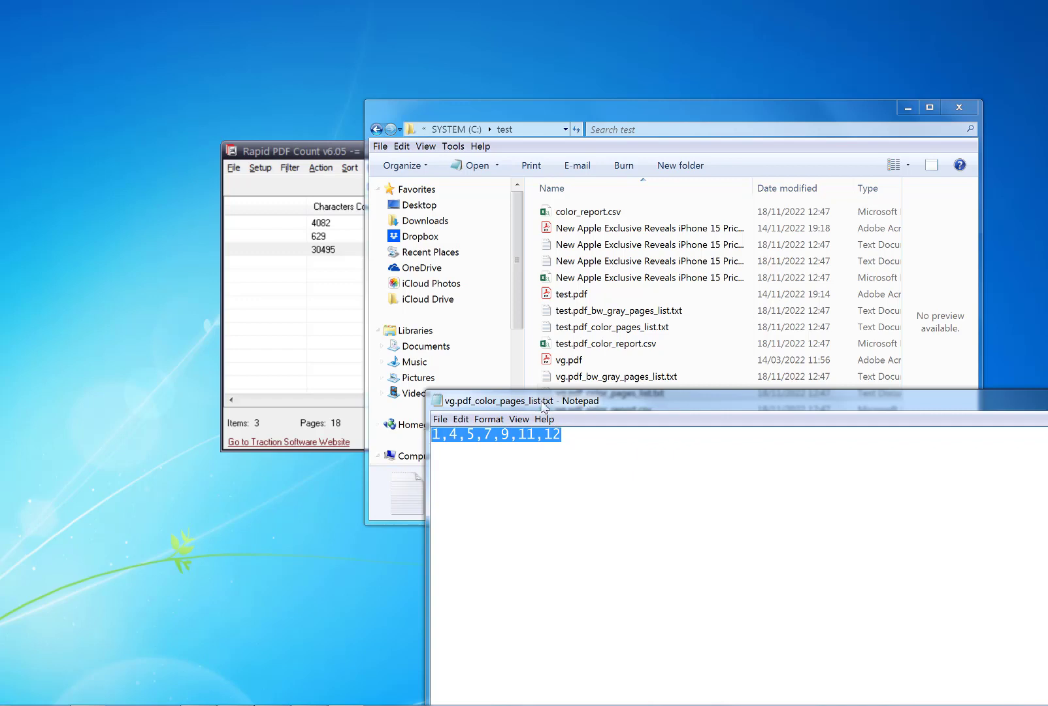
pyautogui.moveTo(586, 403); pyautogui.dragTo(198, 369)
pyautogui.hotkey('alt', 'F4')
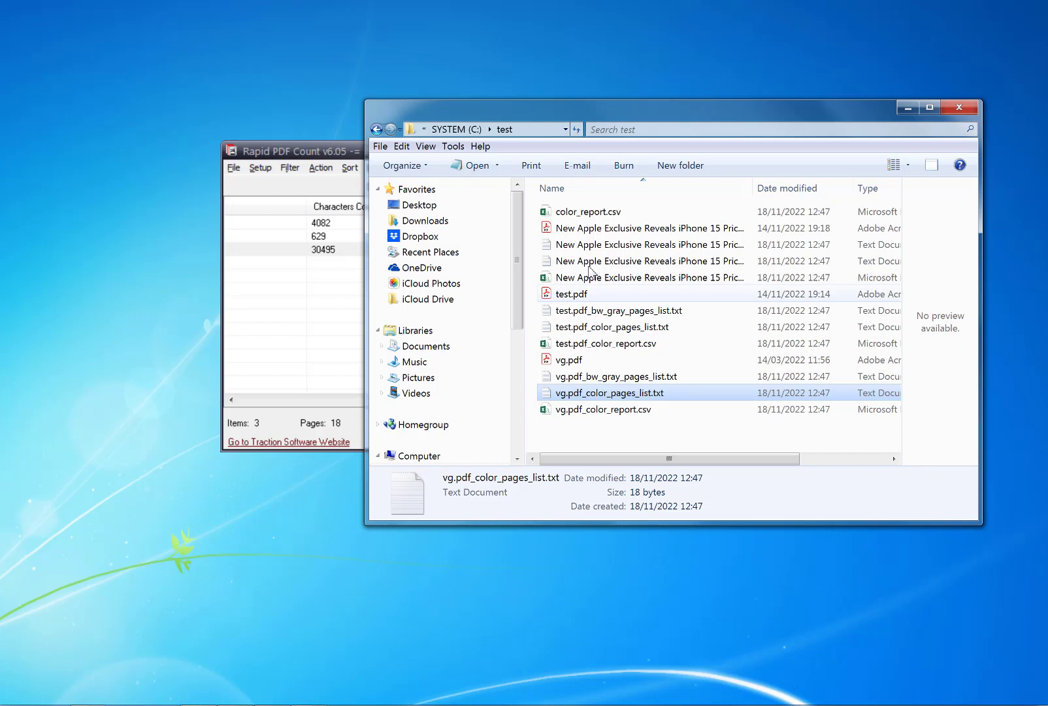
# Open color_report.csv in Excel and widen column A: 11 colour, 7 gray/BW pages total.
pyautogui.doubleClick(620, 211)
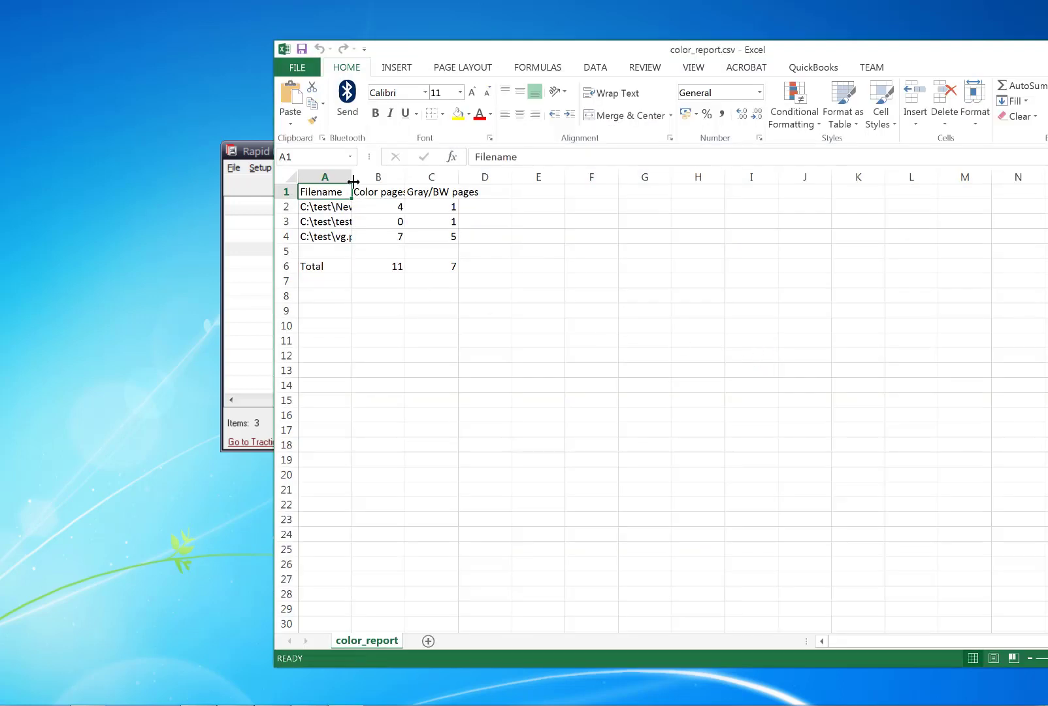
pyautogui.moveTo(353, 177); pyautogui.dragTo(558, 175)
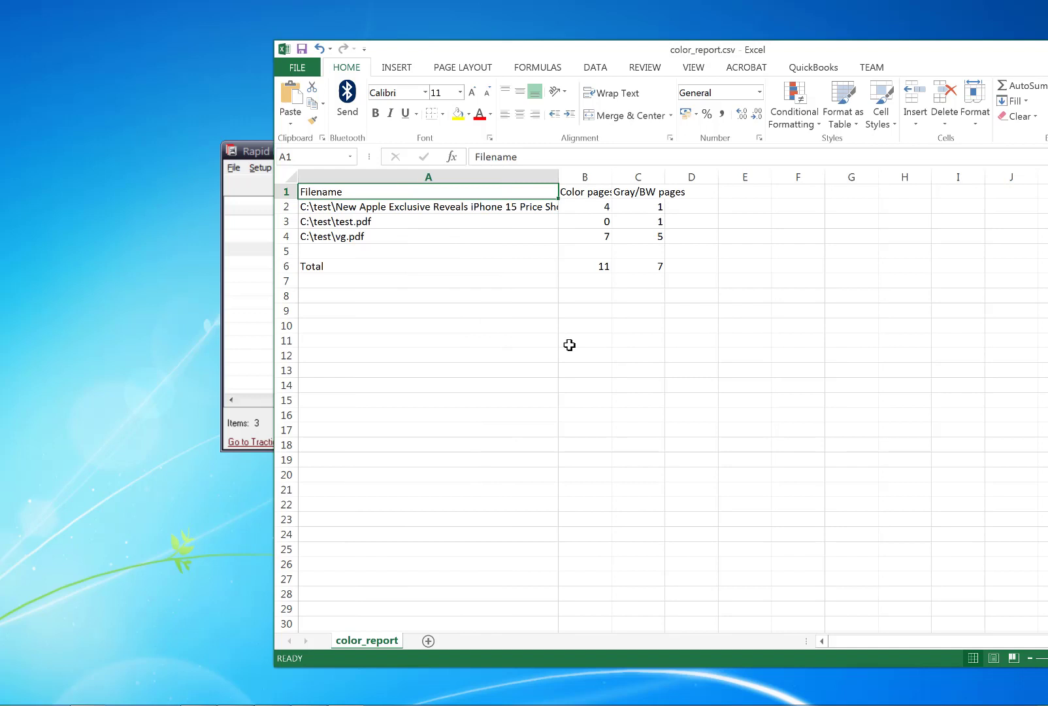
pyautogui.click(587, 209)
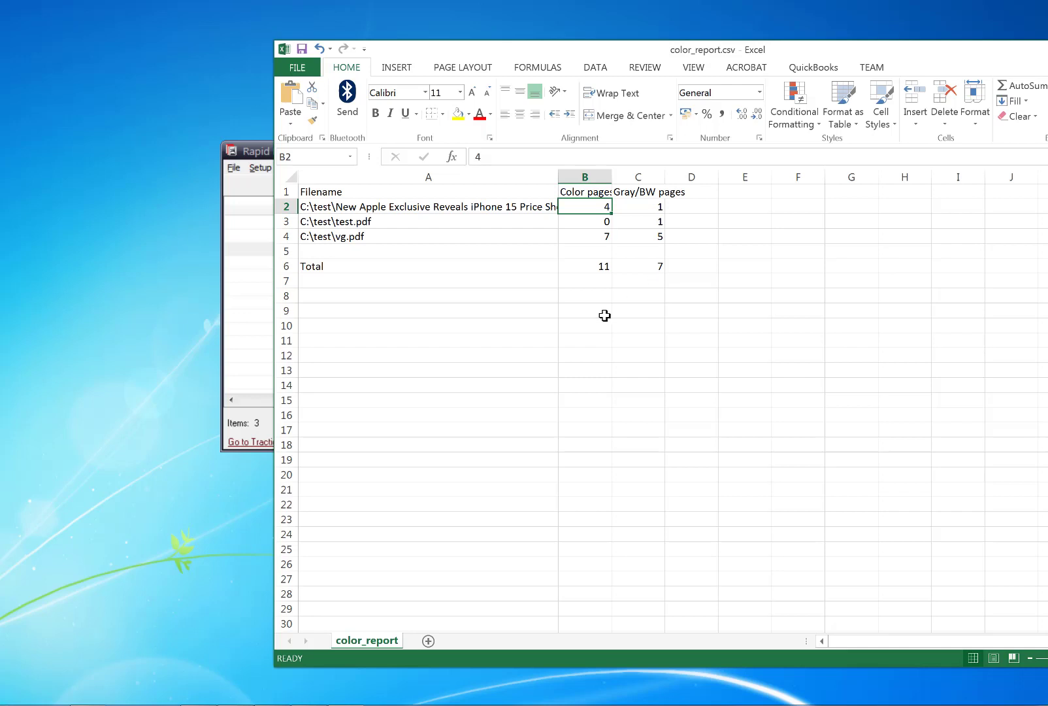
# Close Excel and return to Rapid PDF Count's list of the three PDFs.
pyautogui.hotkey('alt', 'F4')
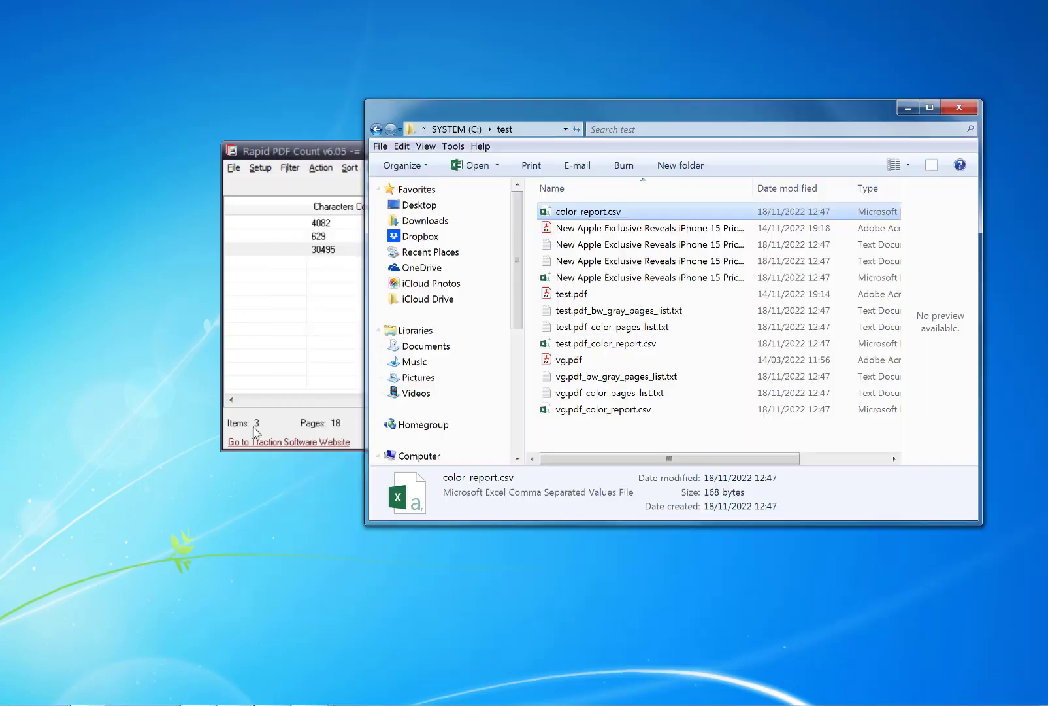
pyautogui.click(335, 425)
pyautogui.hscroll(-10, 530, 399)
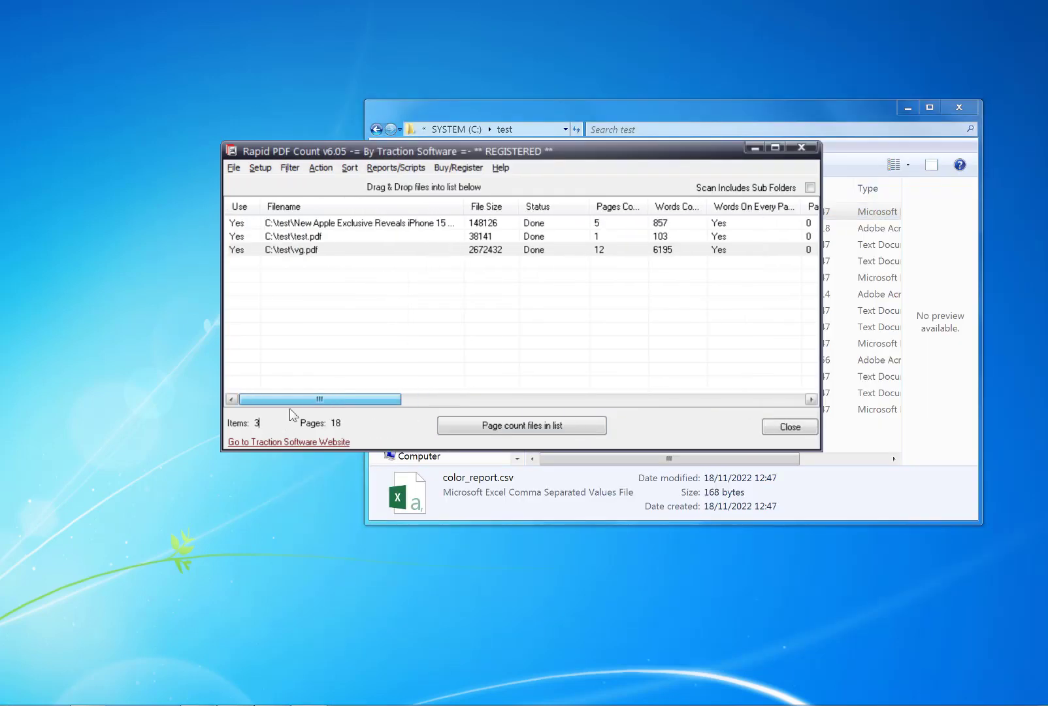